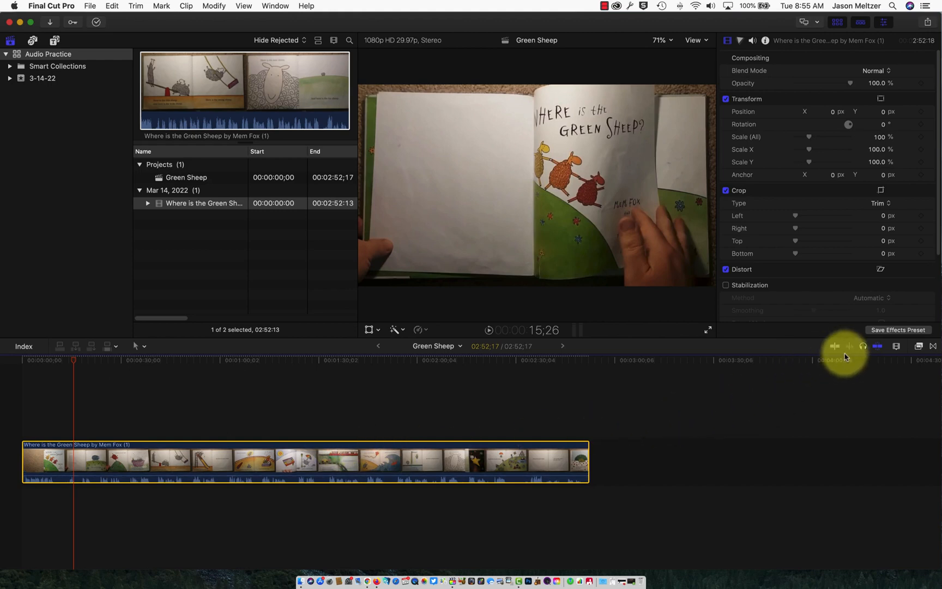
Show the clip as a small filmstrip above a large waveform, zoomed wider and taller.
{"action": "left_click", "coordinate": [894, 351]}
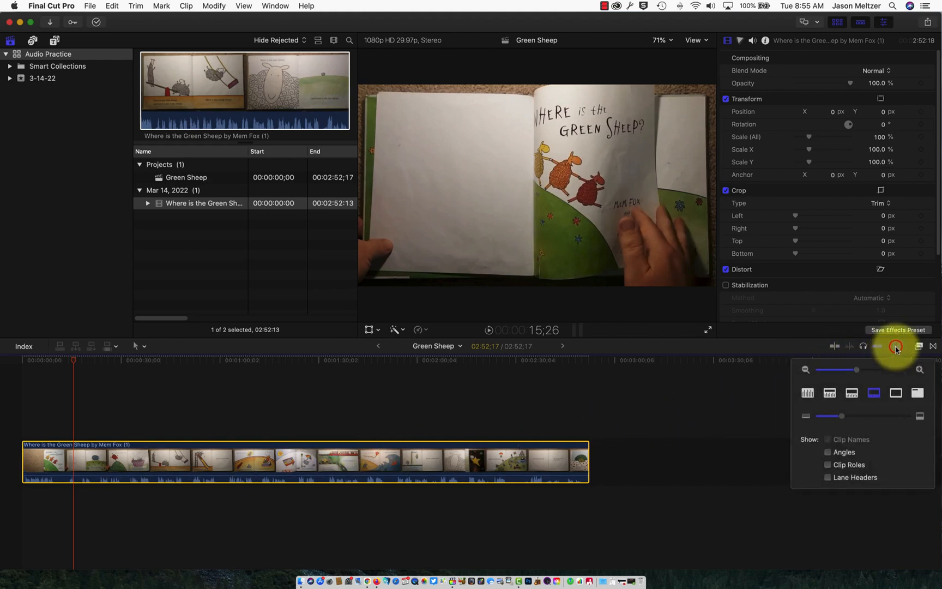
{"action": "left_click", "coordinate": [883, 394]}
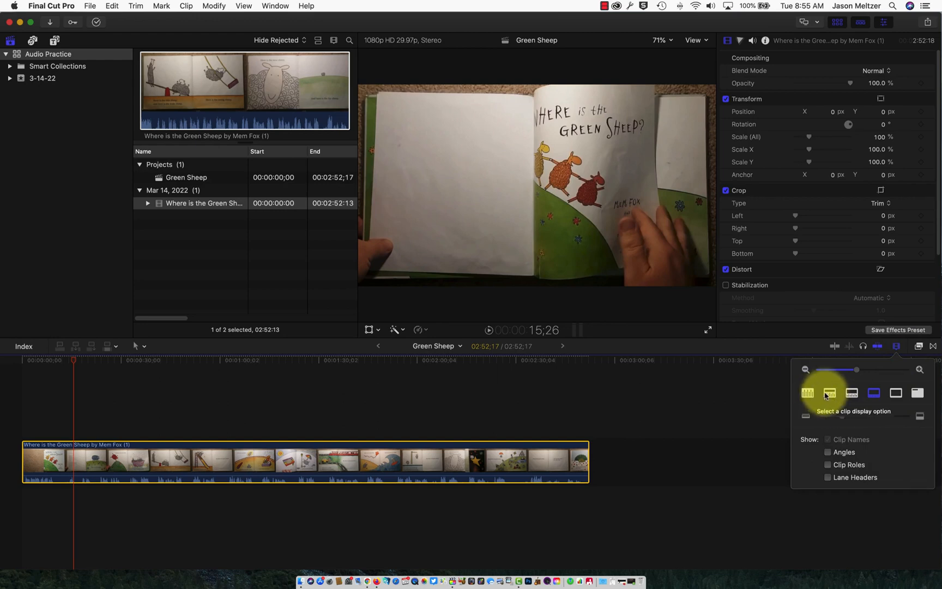
{"action": "left_click", "coordinate": [829, 393]}
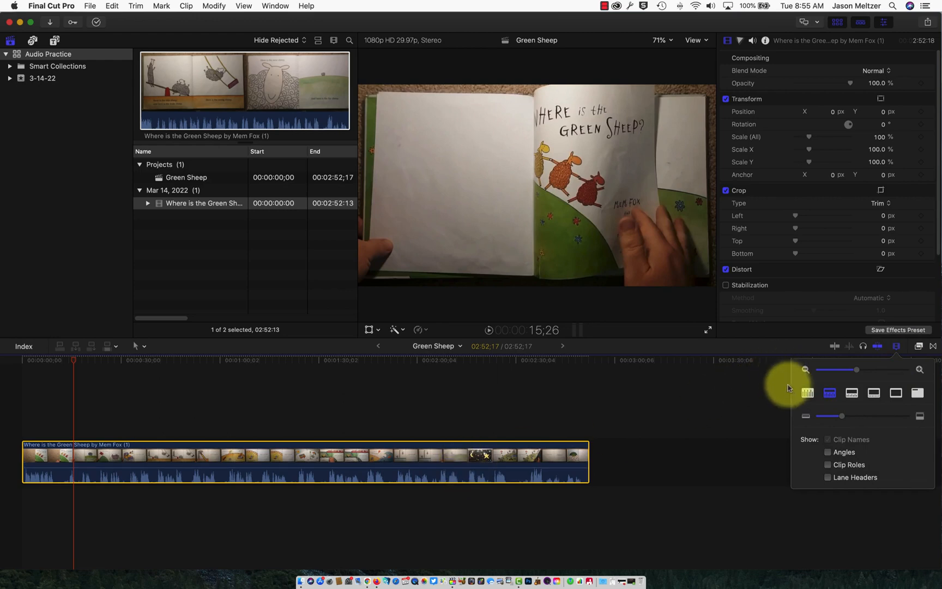
{"action": "left_click", "coordinate": [803, 396]}
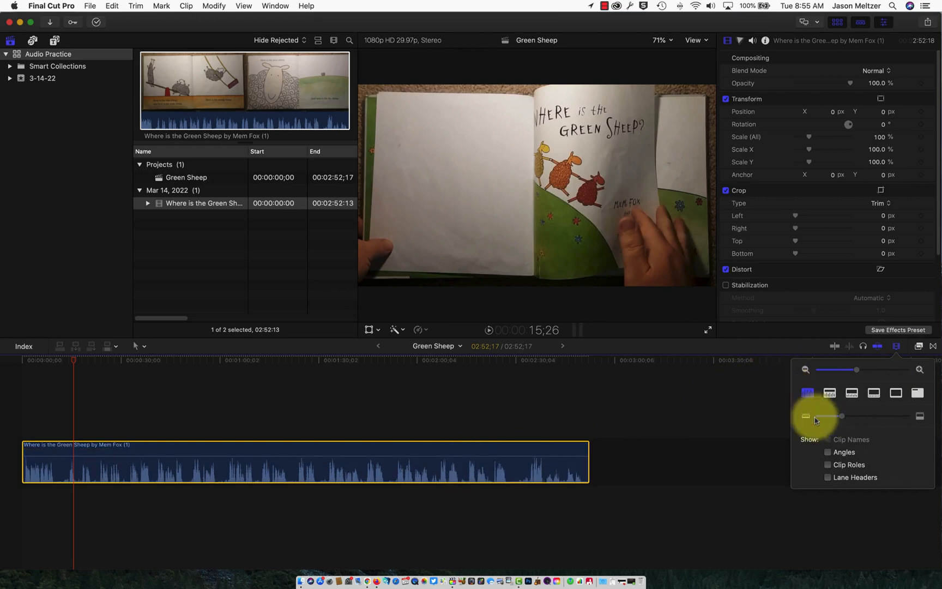
{"action": "left_click", "coordinate": [832, 398]}
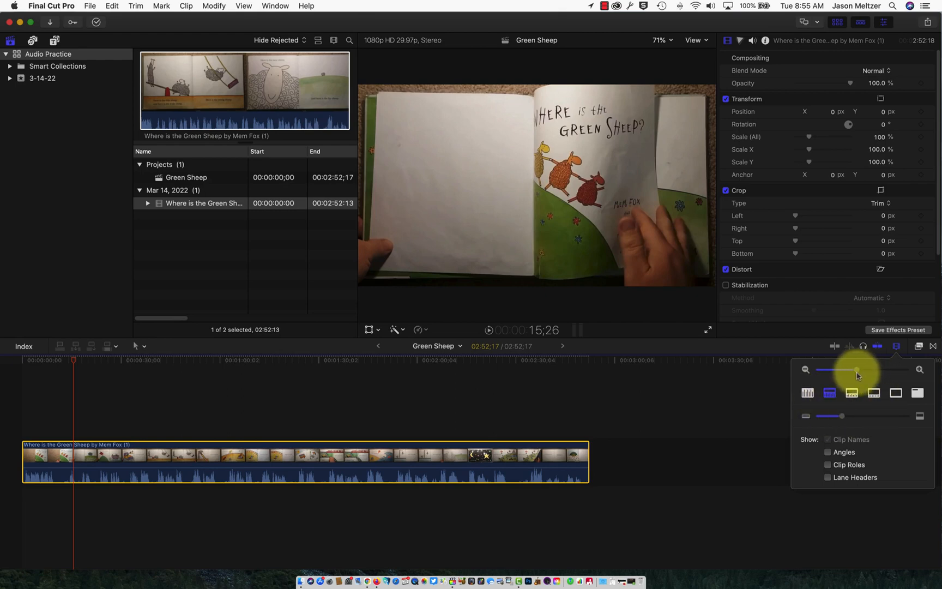
{"action": "mouse_move", "coordinate": [856, 375]}
{"action": "left_mouse_down"}
{"action": "mouse_move", "coordinate": [867, 375]}
{"action": "mouse_move", "coordinate": [859, 375]}
{"action": "left_mouse_up"}
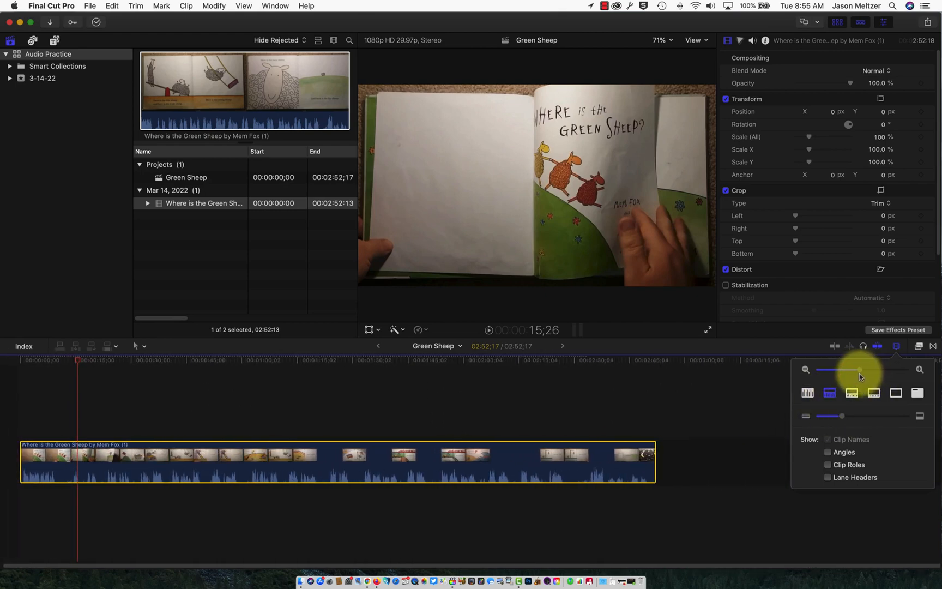
{"action": "mouse_move", "coordinate": [844, 417]}
{"action": "left_mouse_down"}
{"action": "mouse_move", "coordinate": [863, 423]}
{"action": "mouse_move", "coordinate": [848, 419]}
{"action": "left_mouse_up"}
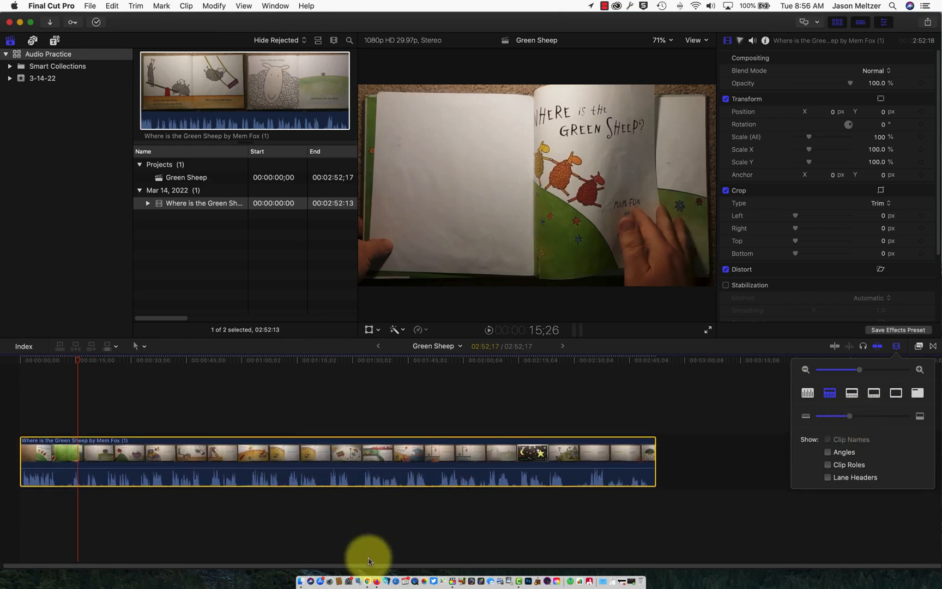
Put the playhead on the moon and star sheep page, then fit the whole clip with Shift+Z.
{"action": "left_click", "coordinate": [733, 428]}
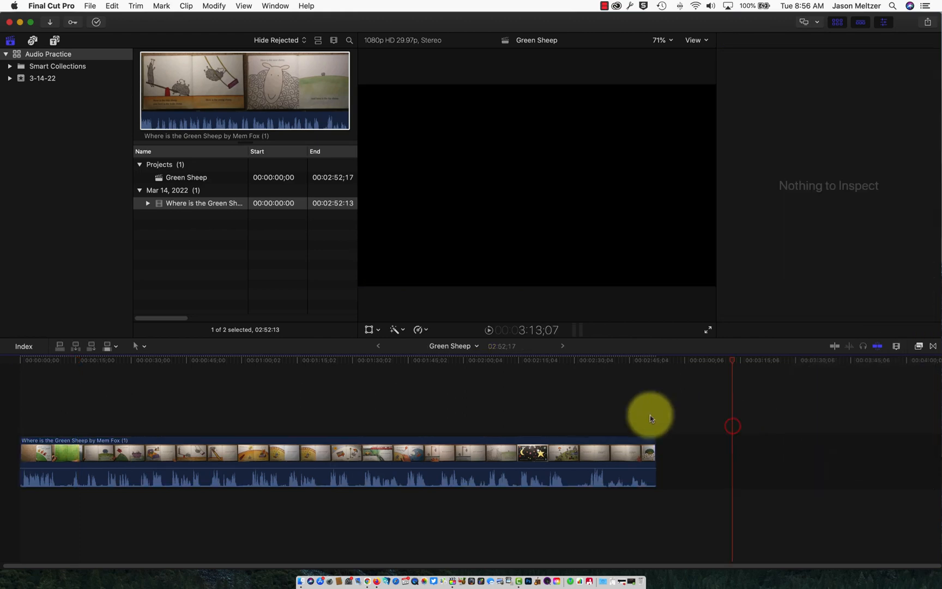
{"action": "left_click", "coordinate": [534, 360]}
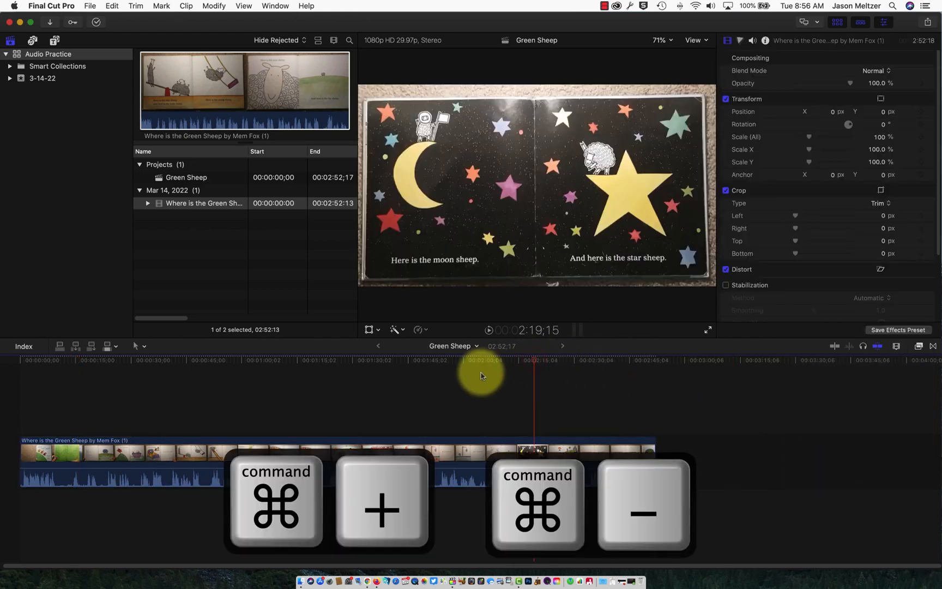
{"action": "key", "text": "super+equal"}
{"action": "key", "text": "super+equal"}
{"action": "key", "text": "super+equal"}
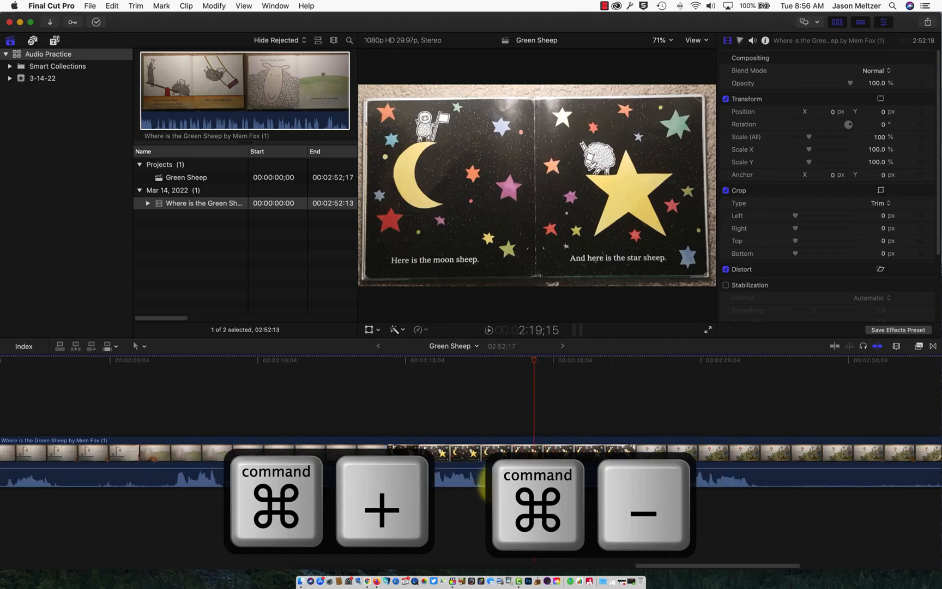
{"action": "key", "text": "super+minus"}
{"action": "key", "text": "super+minus"}
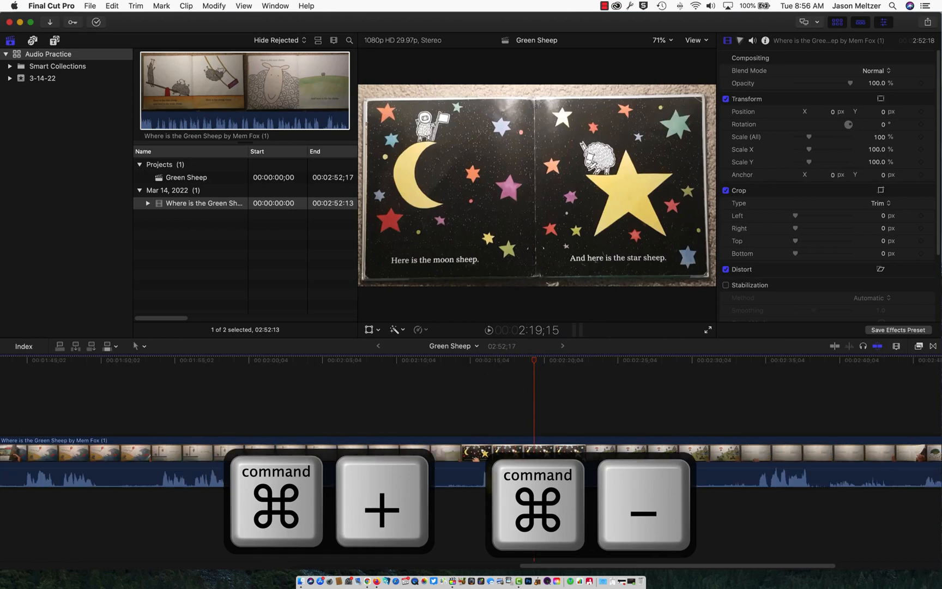
{"action": "key", "text": "super+minus"}
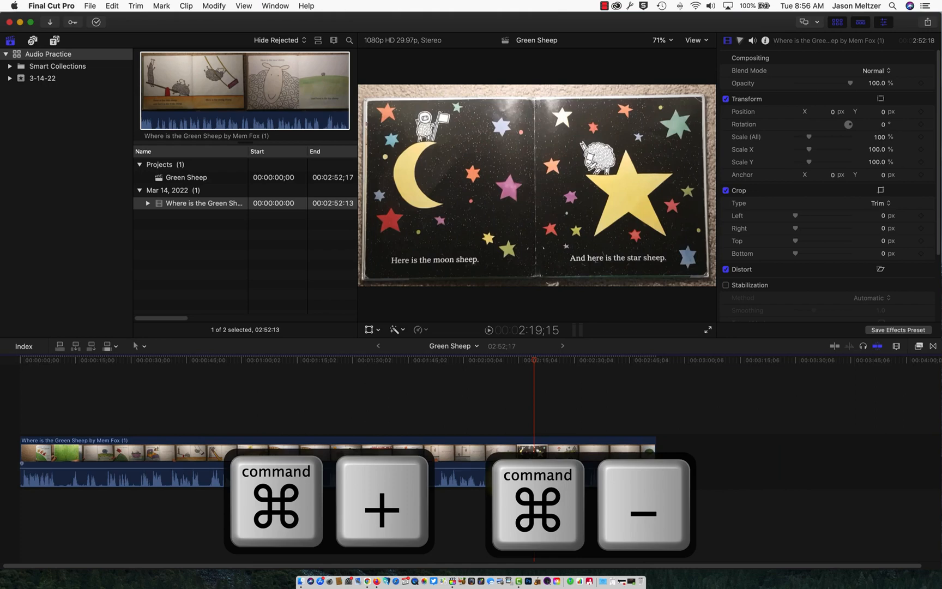
{"action": "key", "text": "shift+z"}
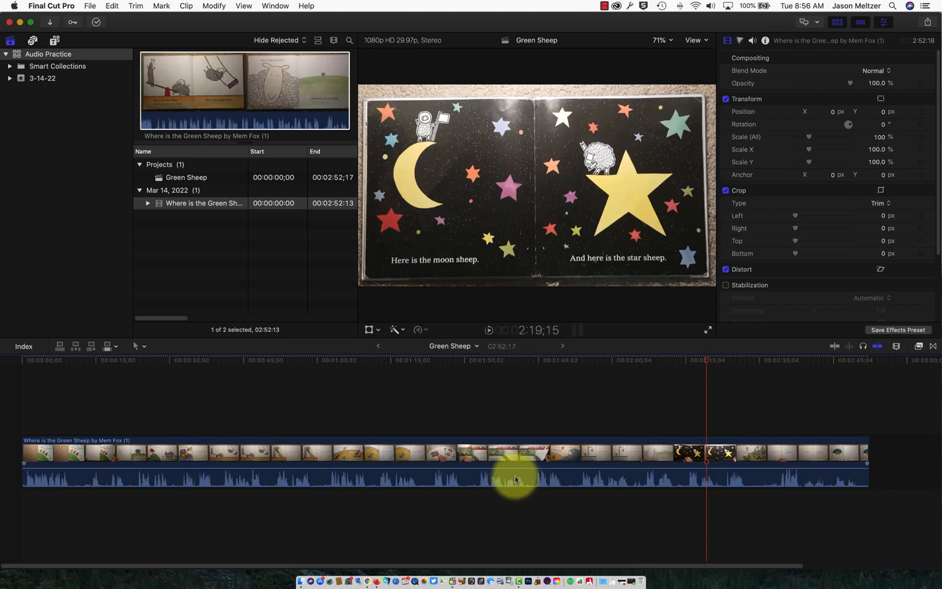
{"action": "left_click", "coordinate": [516, 480]}
{"action": "key", "text": "v"}
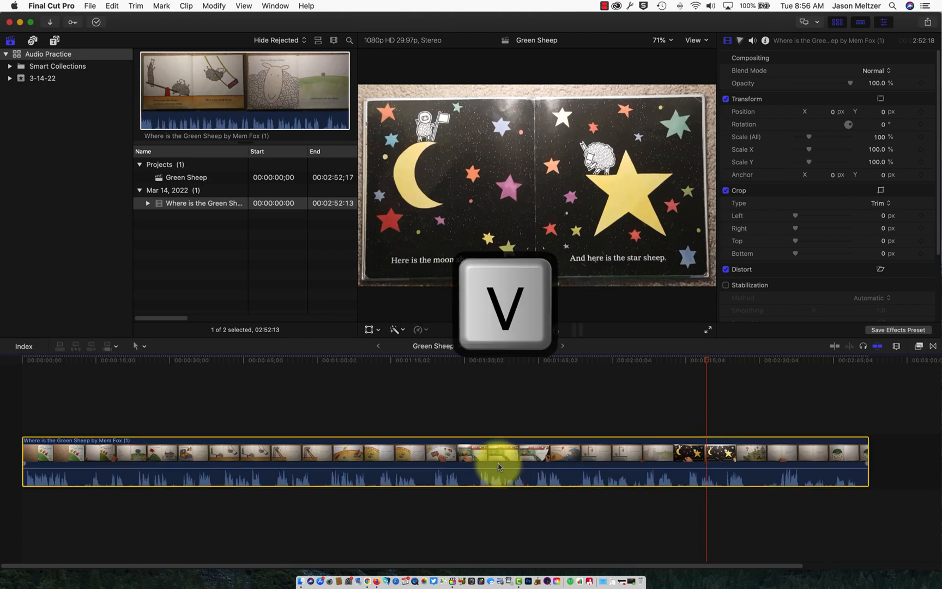
{"action": "key", "text": "v"}
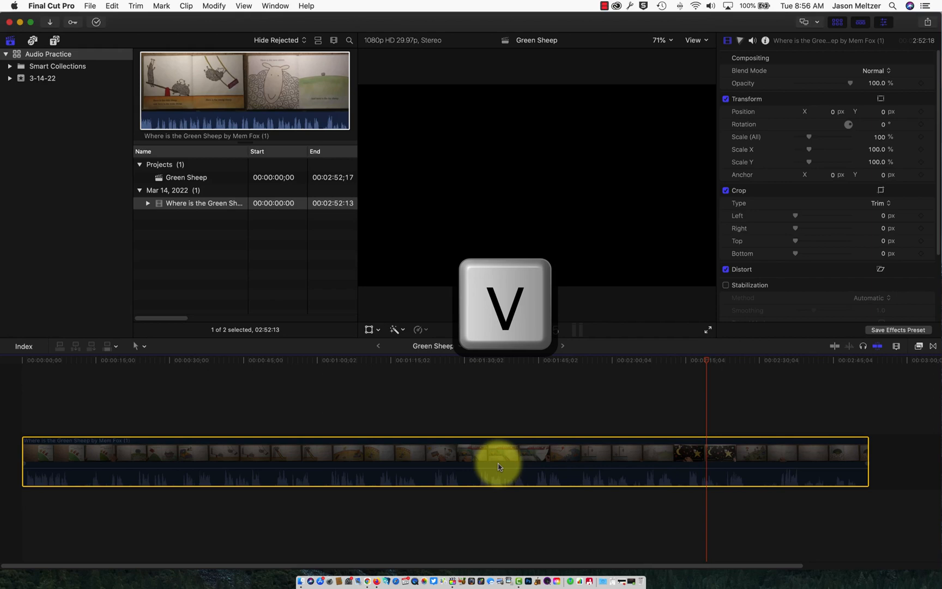
{"action": "key", "text": "v"}
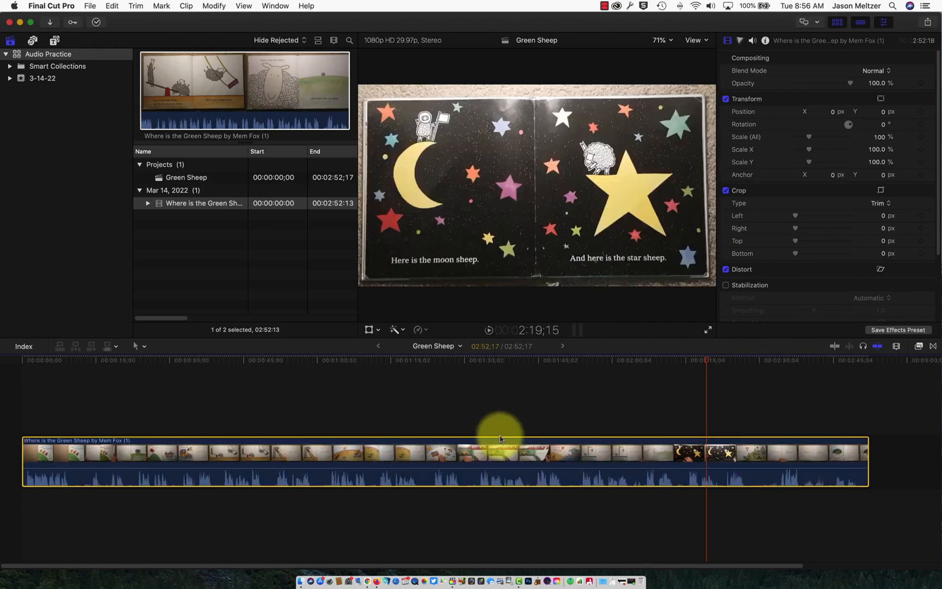
Detach the clip's audio via the shortcut menu and select the new audio clip below the video.
{"action": "right_click", "coordinate": [522, 455]}
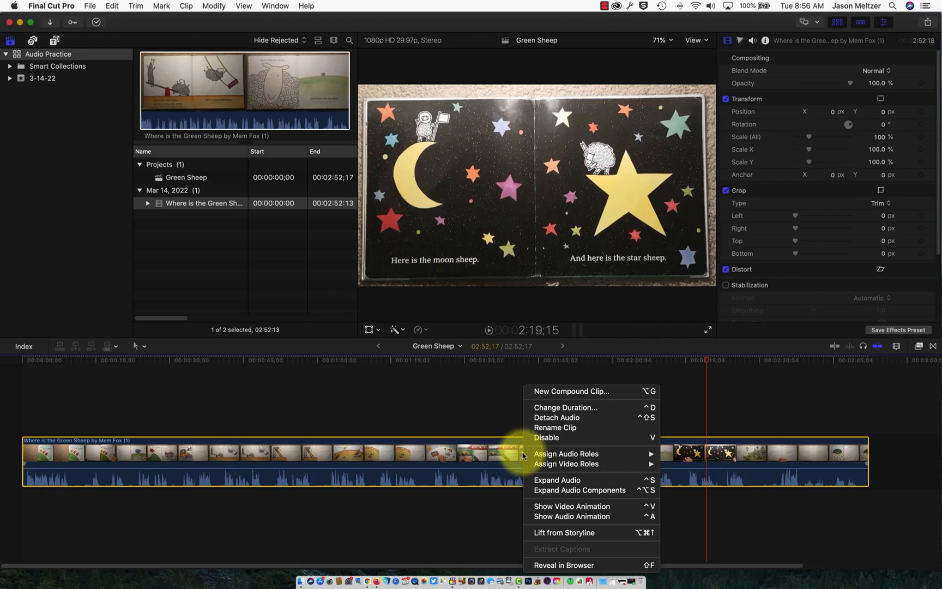
{"action": "left_click", "coordinate": [558, 418]}
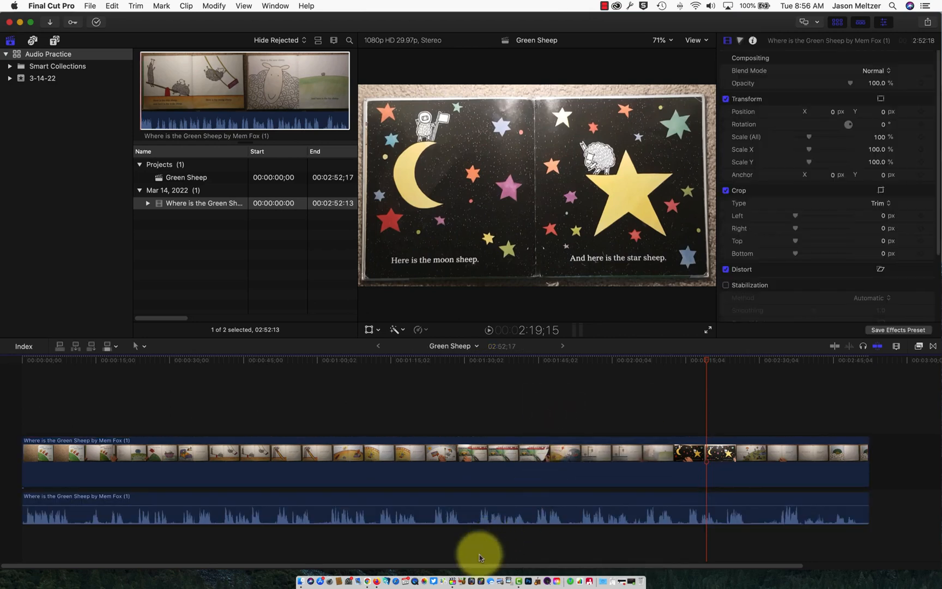
{"action": "left_click", "coordinate": [479, 553]}
{"action": "left_click", "coordinate": [469, 500]}
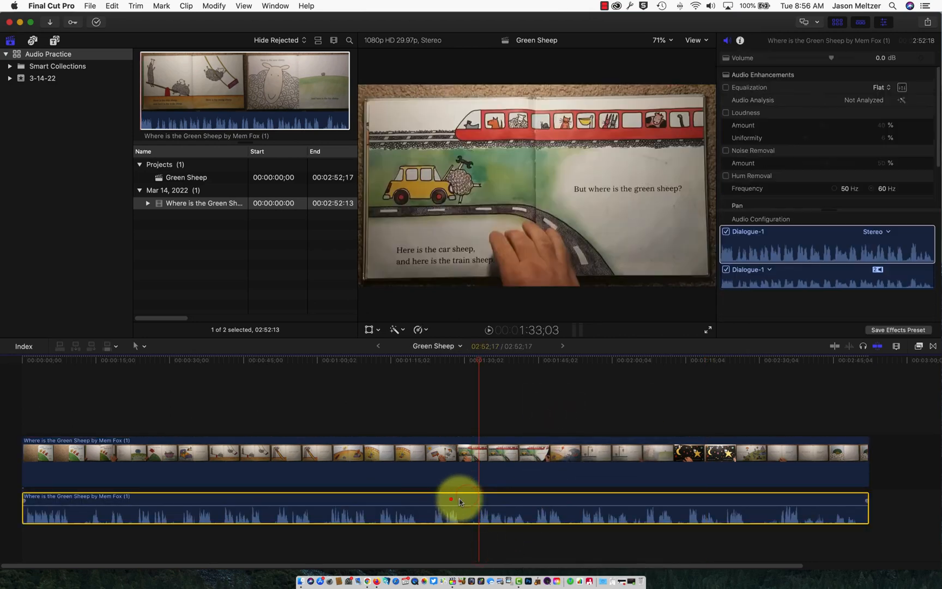
{"action": "mouse_move", "coordinate": [450, 498]}
{"action": "left_mouse_down"}
{"action": "mouse_move", "coordinate": [482, 508]}
{"action": "mouse_move", "coordinate": [448, 501]}
{"action": "left_mouse_up"}
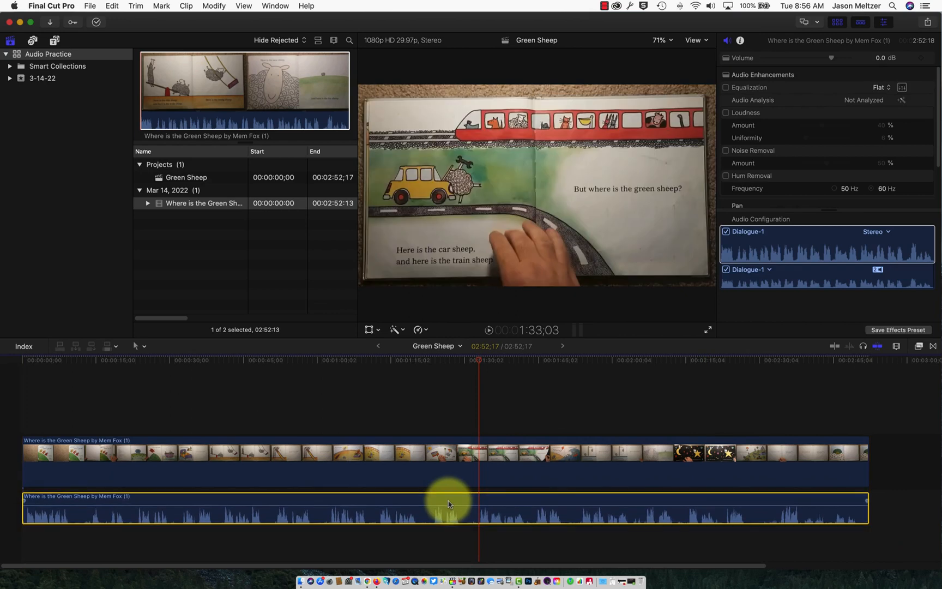
{"action": "mouse_move", "coordinate": [450, 504]}
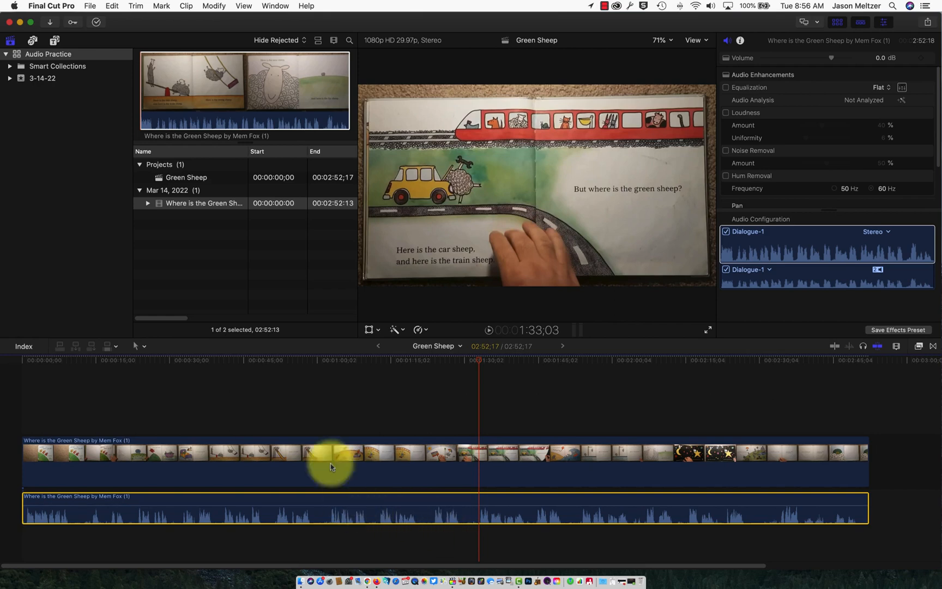
{"action": "left_click", "coordinate": [144, 346]}
{"action": "left_click", "coordinate": [151, 395]}
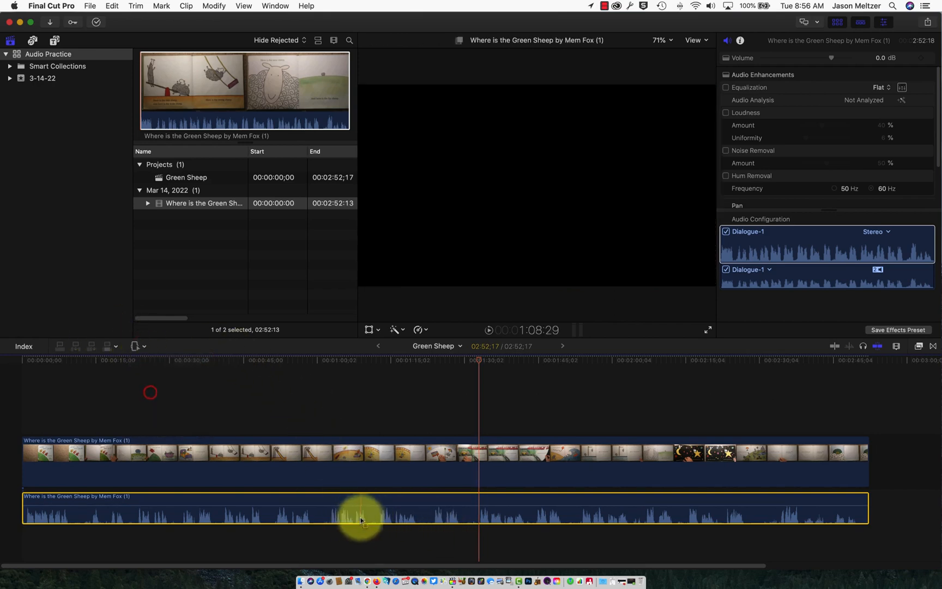
{"action": "left_click_drag", "start_coordinate": [347, 505], "coordinate": [458, 507]}
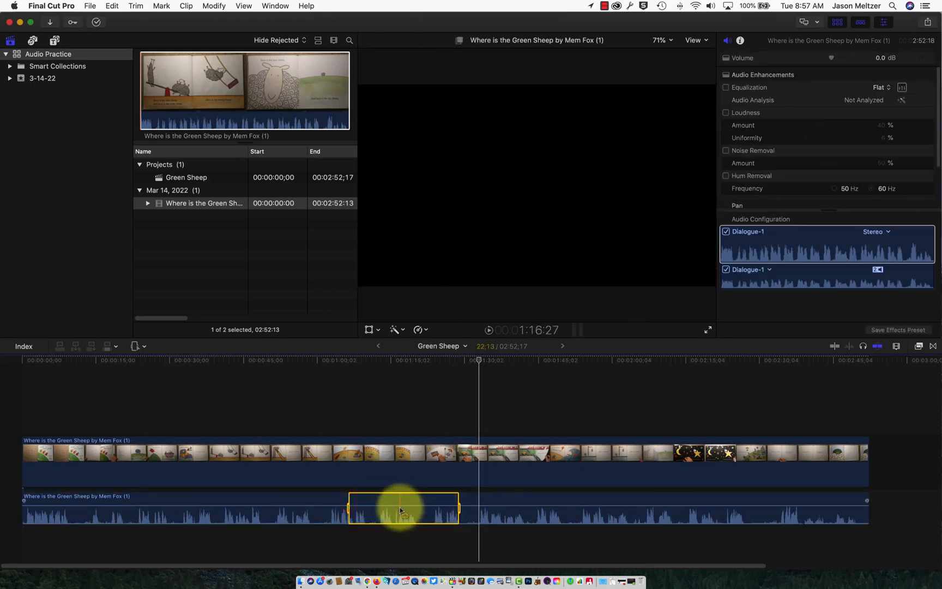
{"action": "left_click_drag", "start_coordinate": [400, 507], "coordinate": [397, 523]}
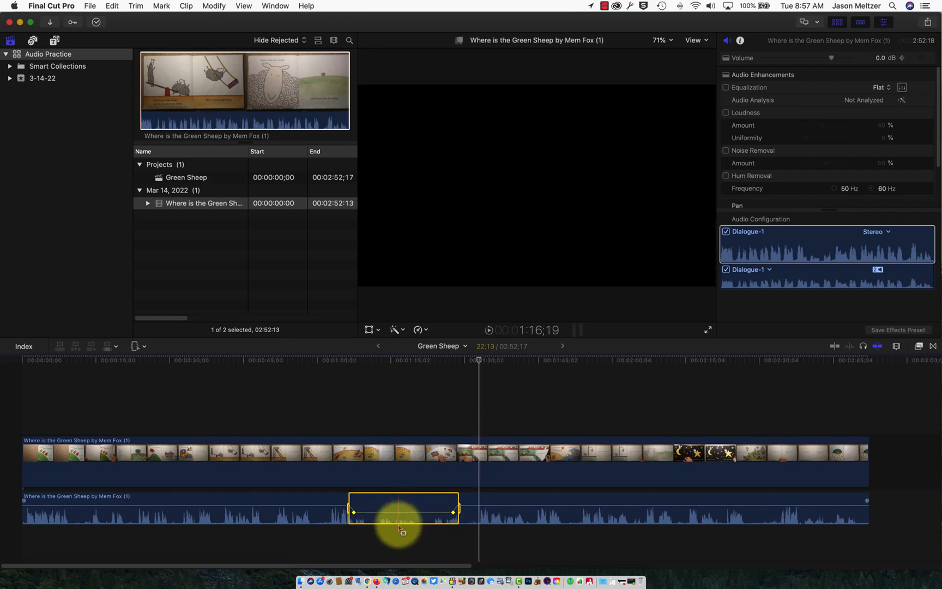
{"action": "left_click", "coordinate": [401, 512]}
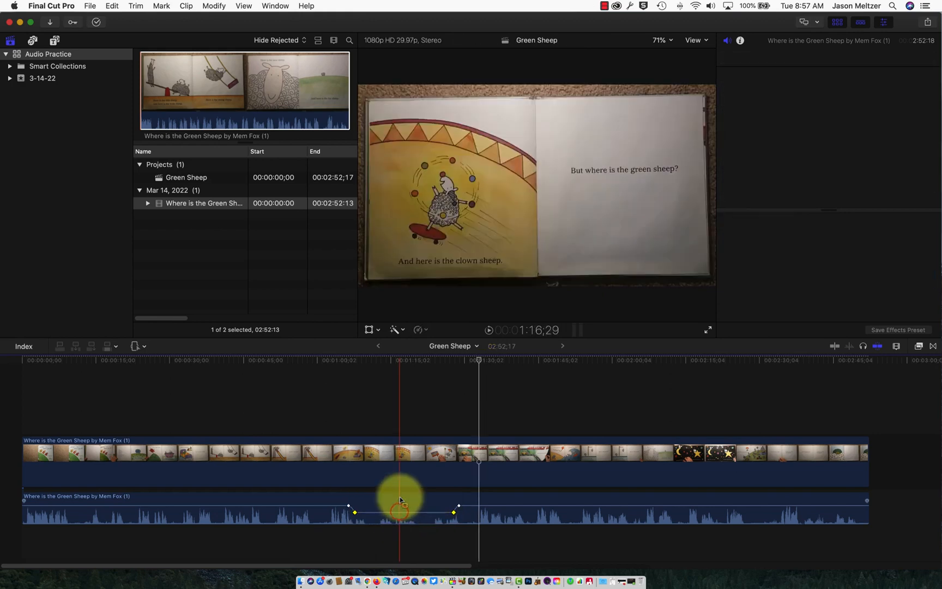
{"action": "left_click_drag", "start_coordinate": [355, 514], "coordinate": [355, 512]}
{"action": "left_click", "coordinate": [364, 511]}
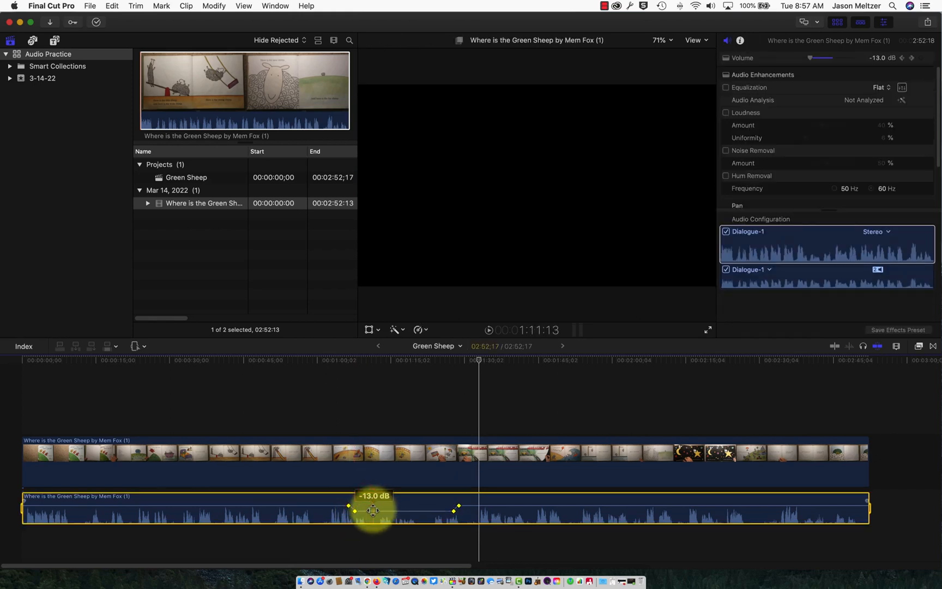
{"action": "key", "text": "super+z"}
{"action": "key", "text": "super+z"}
{"action": "key", "text": "super+z"}
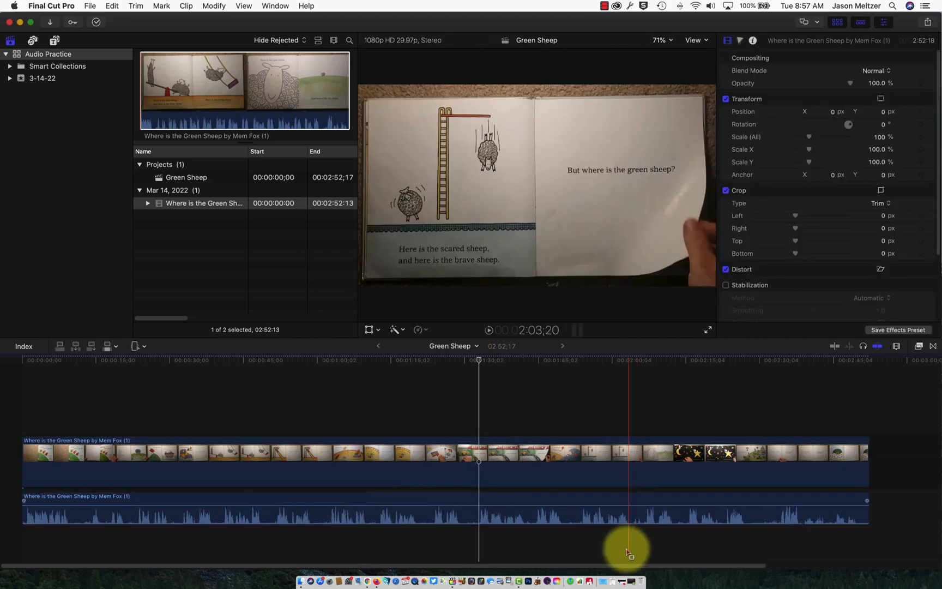
Zoom in on the audio clip's start and try a fade-in, then remove it to leave a flat 0.0 dB.
{"action": "key", "text": "super+equal"}
{"action": "key", "text": "super+equal"}
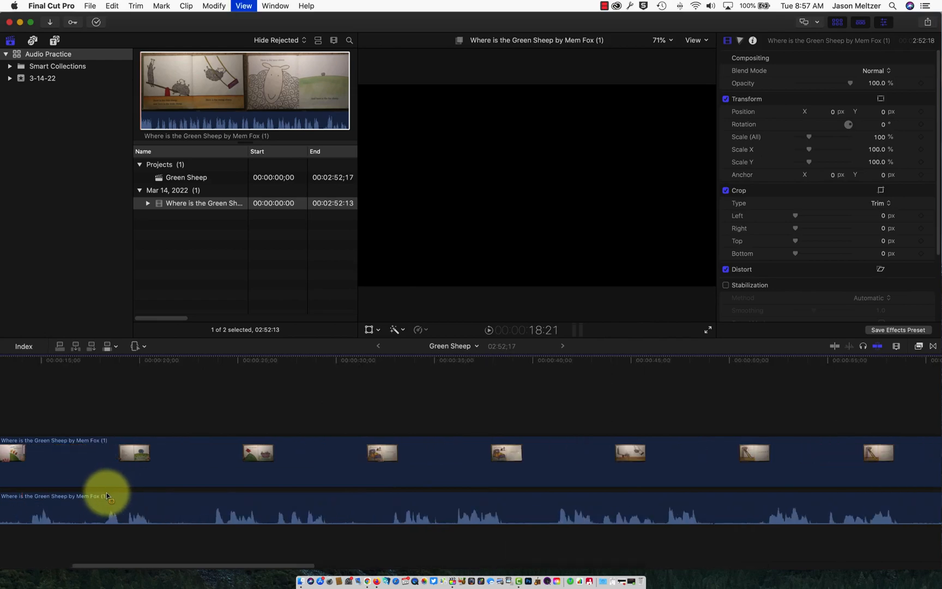
{"action": "scroll", "coordinate": [106, 495], "scroll_direction": "left", "scroll_amount": 5}
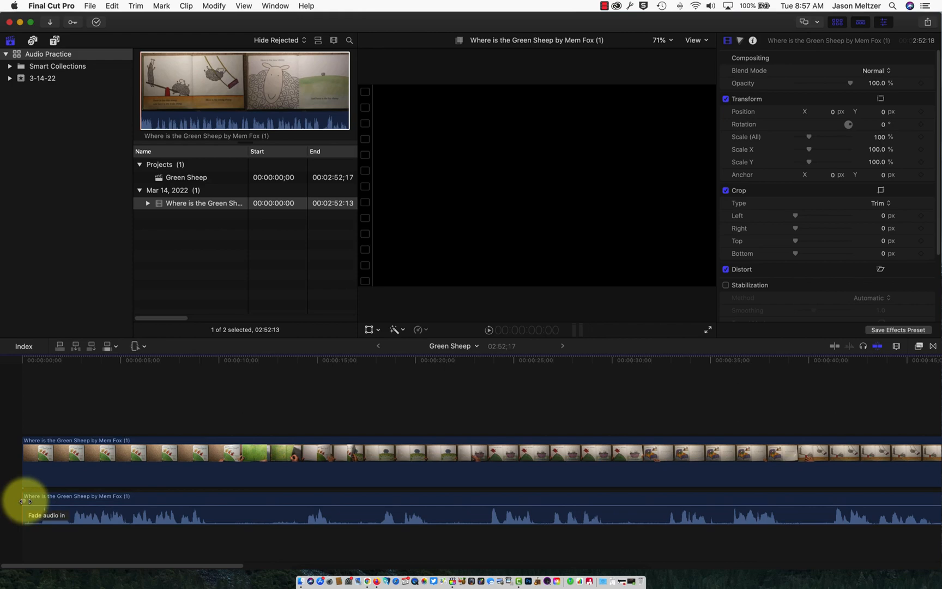
{"action": "left_click_drag", "start_coordinate": [24, 500], "coordinate": [212, 515]}
{"action": "left_click", "coordinate": [233, 504]}
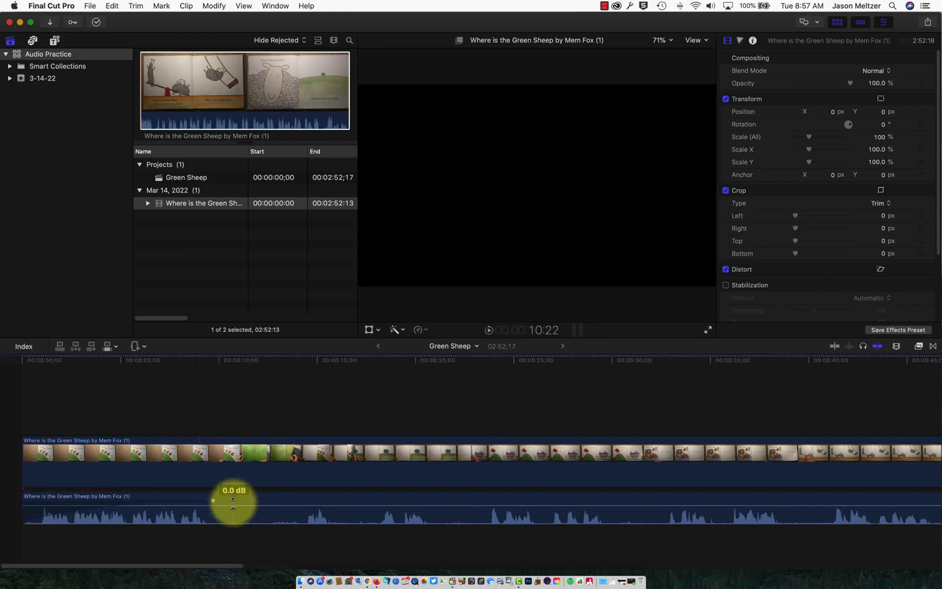
{"action": "left_click_drag", "start_coordinate": [213, 500], "coordinate": [21, 494]}
{"action": "left_click", "coordinate": [24, 499]}
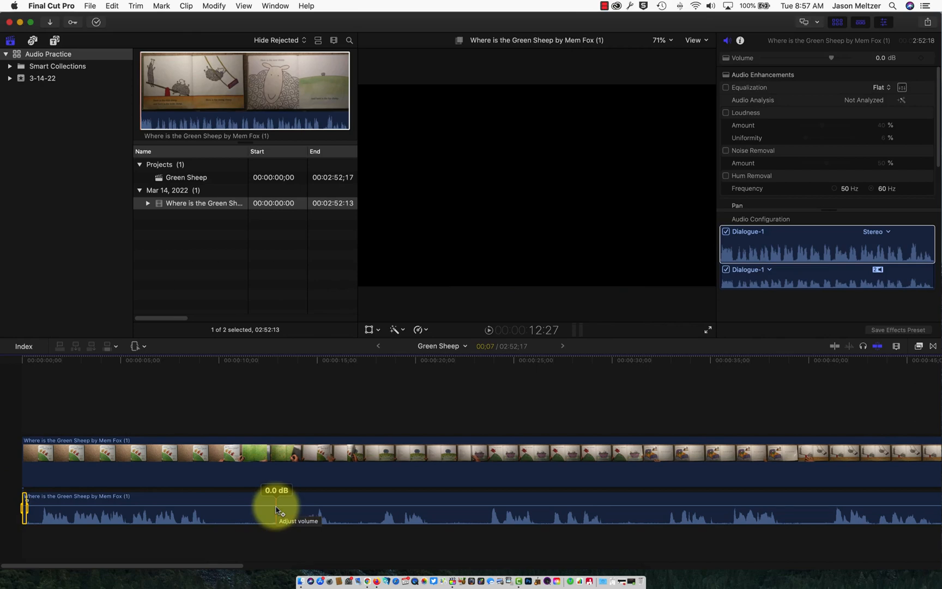
{"action": "key", "text": "alt"}
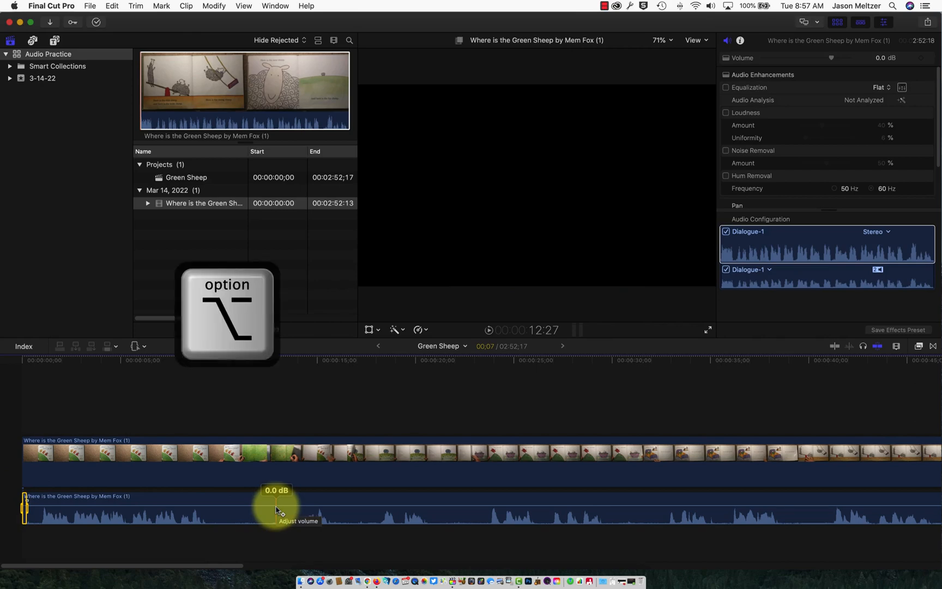
Add three volume keyframes near the audio start and drag one to 2.0 dB.
{"action": "left_click", "coordinate": [276, 510], "text": "alt"}
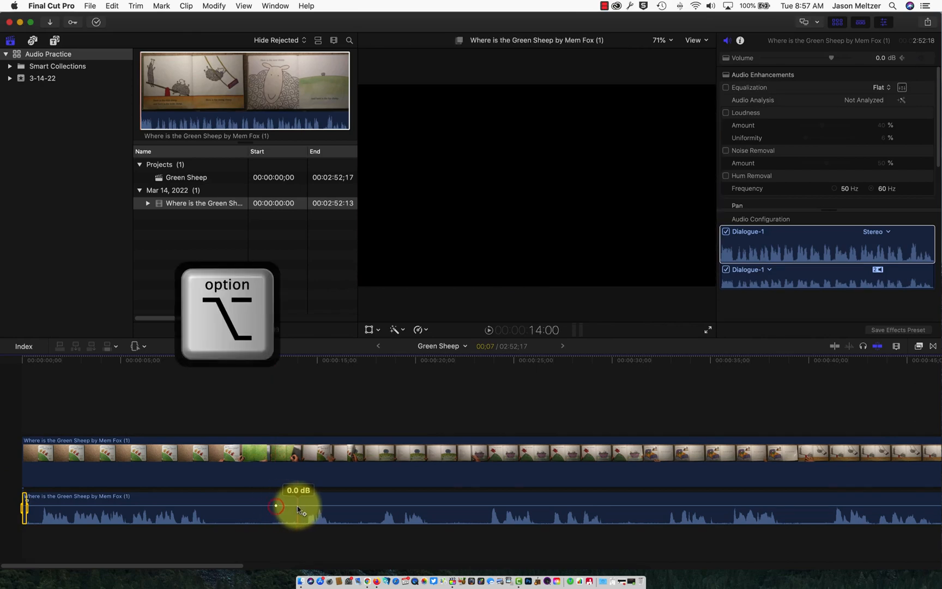
{"action": "left_click", "coordinate": [331, 506], "text": "alt"}
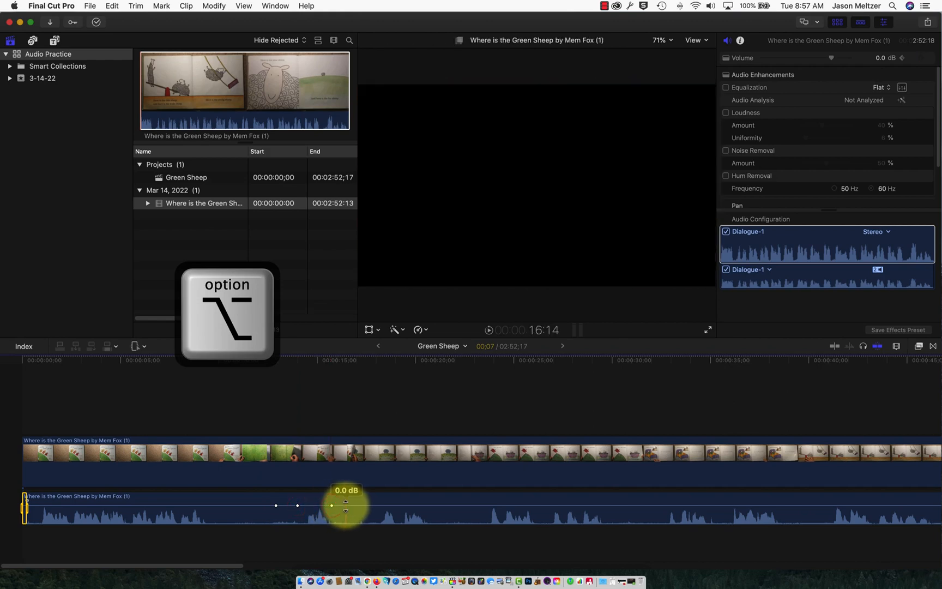
{"action": "left_click", "coordinate": [346, 505], "text": "alt"}
{"action": "mouse_move", "coordinate": [346, 507]}
{"action": "left_mouse_down"}
{"action": "mouse_move", "coordinate": [379, 506]}
{"action": "mouse_move", "coordinate": [330, 514]}
{"action": "mouse_move", "coordinate": [332, 504]}
{"action": "left_mouse_up"}
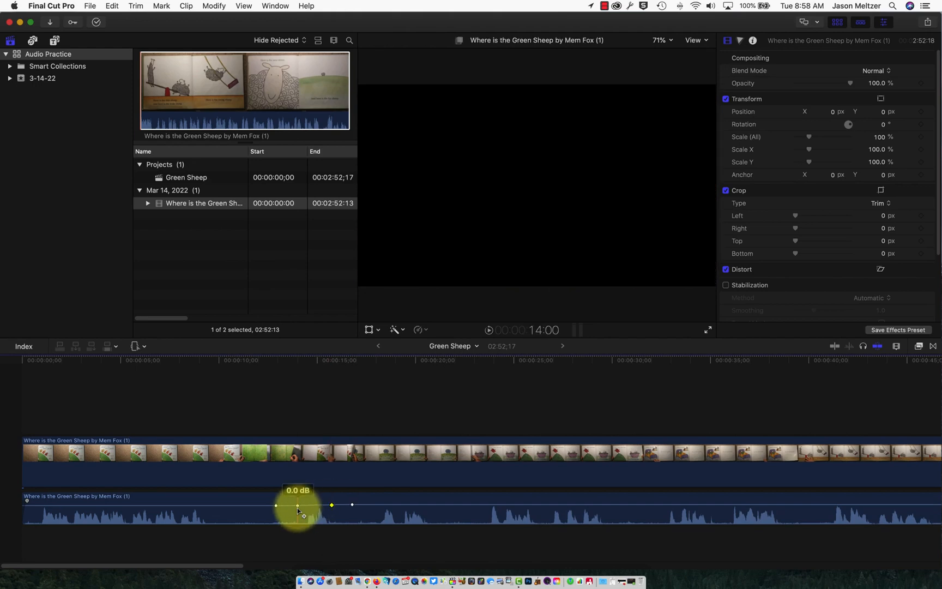
Select the clip and fit the whole project into the timeline.
{"action": "left_click", "coordinate": [297, 508]}
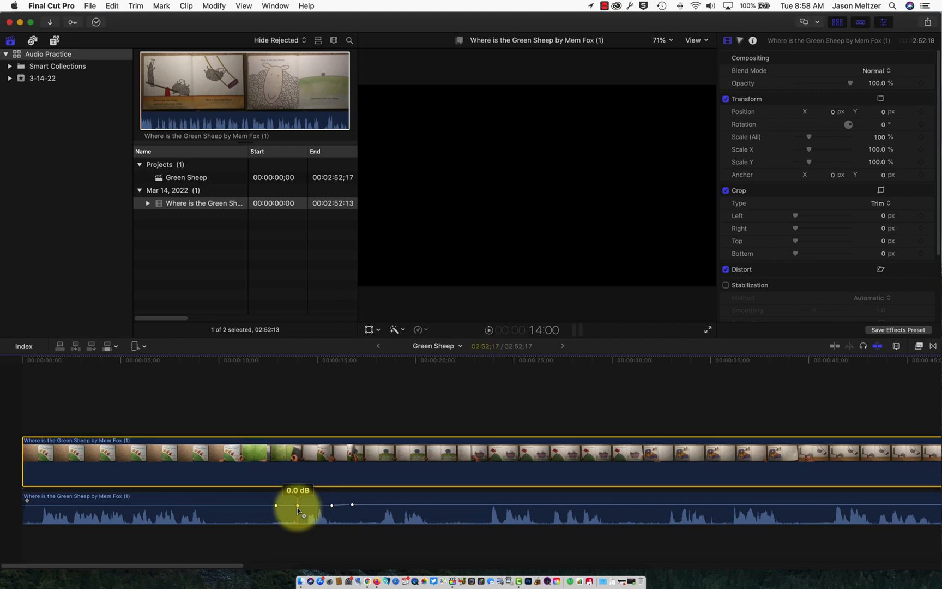
{"action": "key", "text": "shift+z"}
{"action": "key", "text": "b"}
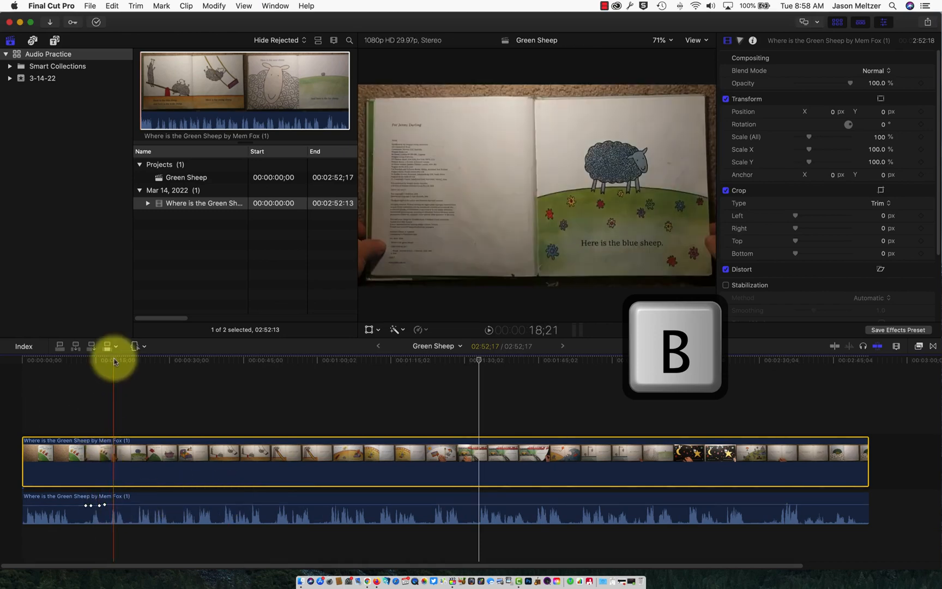
Switch to the Blade tool and make two cuts near the audio start to isolate a short piece.
{"action": "left_click", "coordinate": [136, 346]}
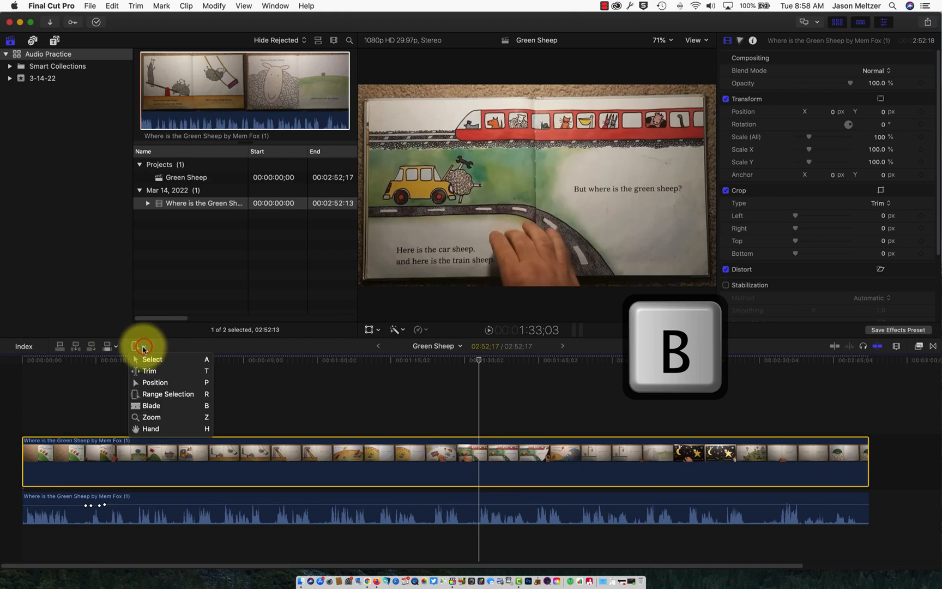
{"action": "left_click", "coordinate": [145, 405]}
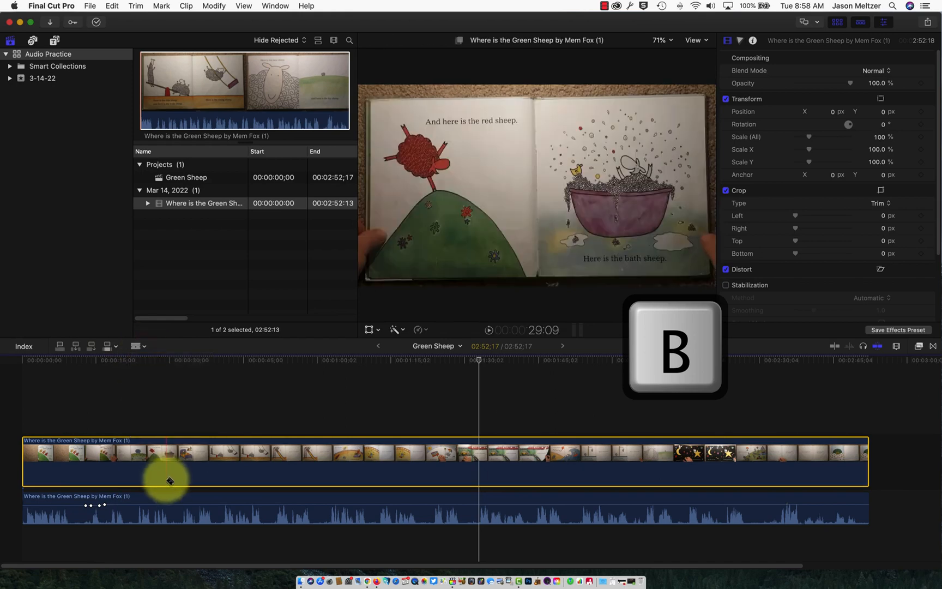
{"action": "left_click", "coordinate": [145, 347]}
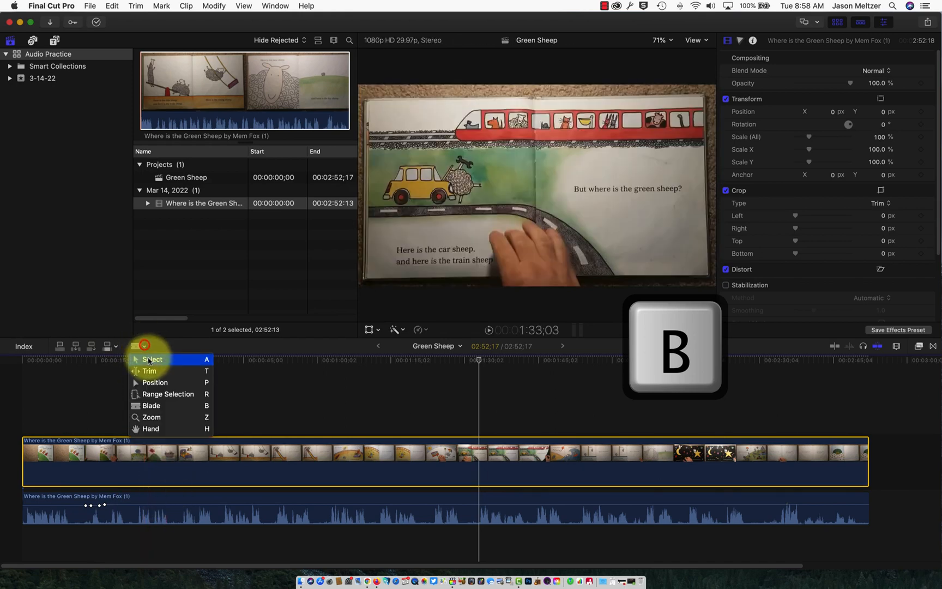
{"action": "left_click", "coordinate": [149, 360]}
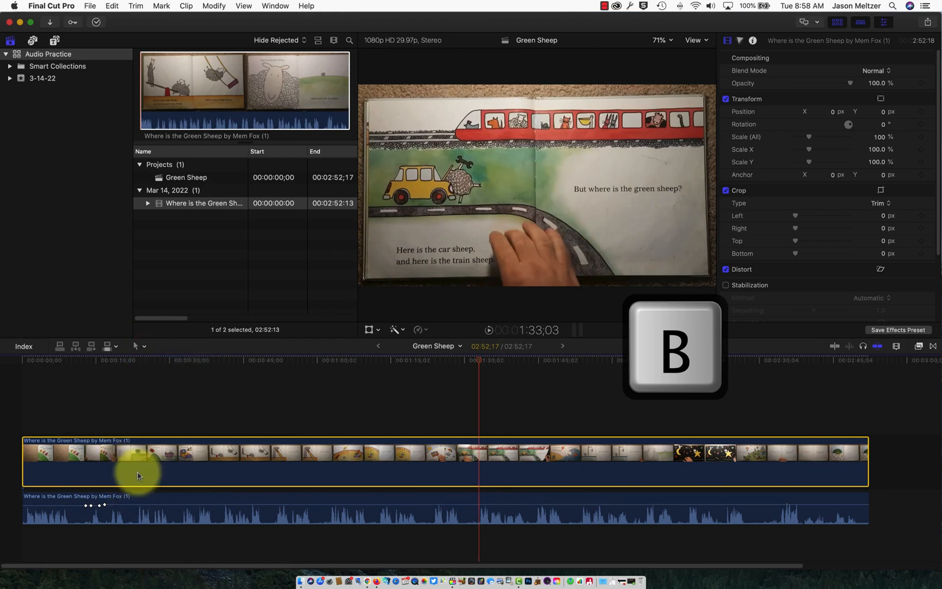
{"action": "key", "text": "b"}
{"action": "left_click", "coordinate": [137, 497]}
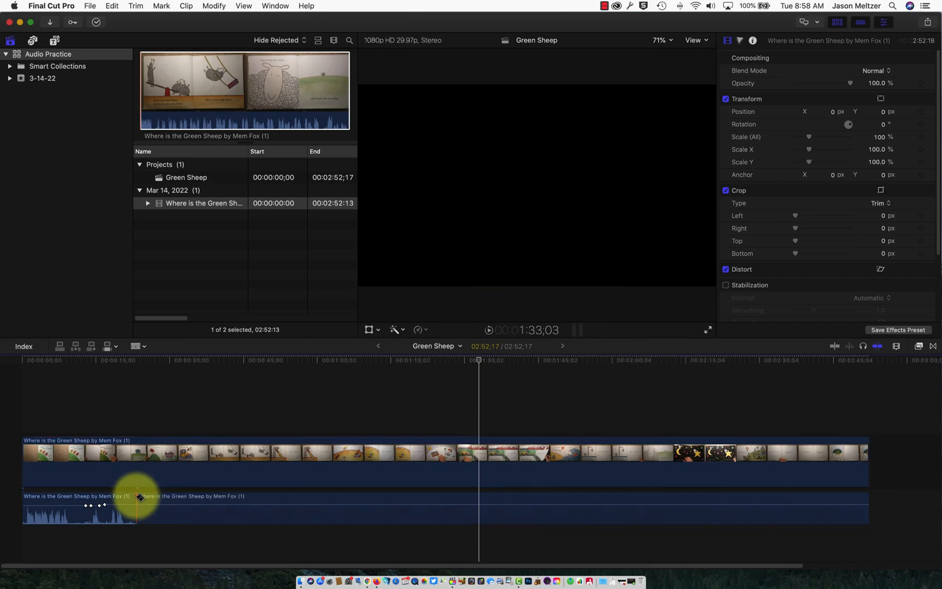
{"action": "left_click", "coordinate": [174, 497]}
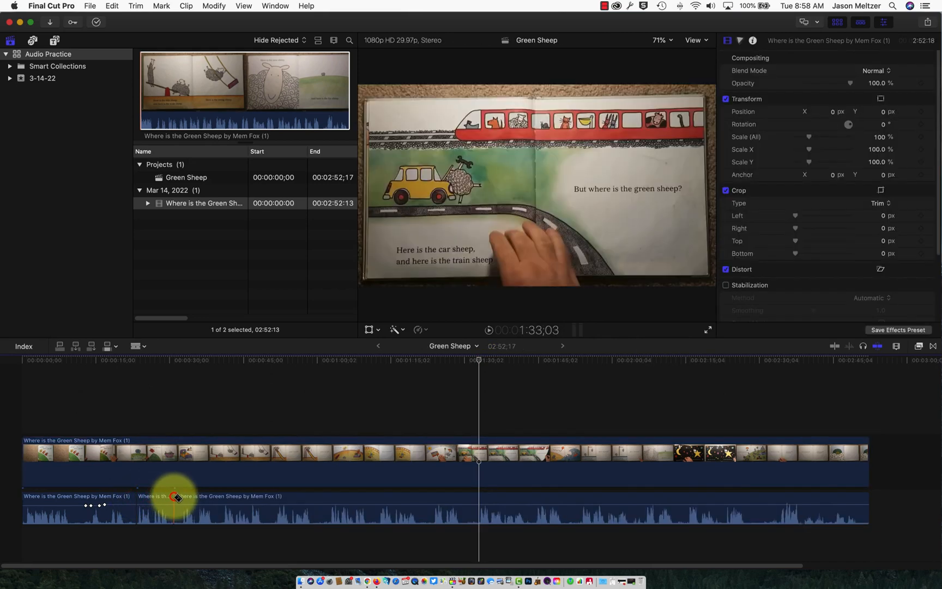
Select the short audio piece between the cuts and adjust its volume.
{"action": "key", "text": "a"}
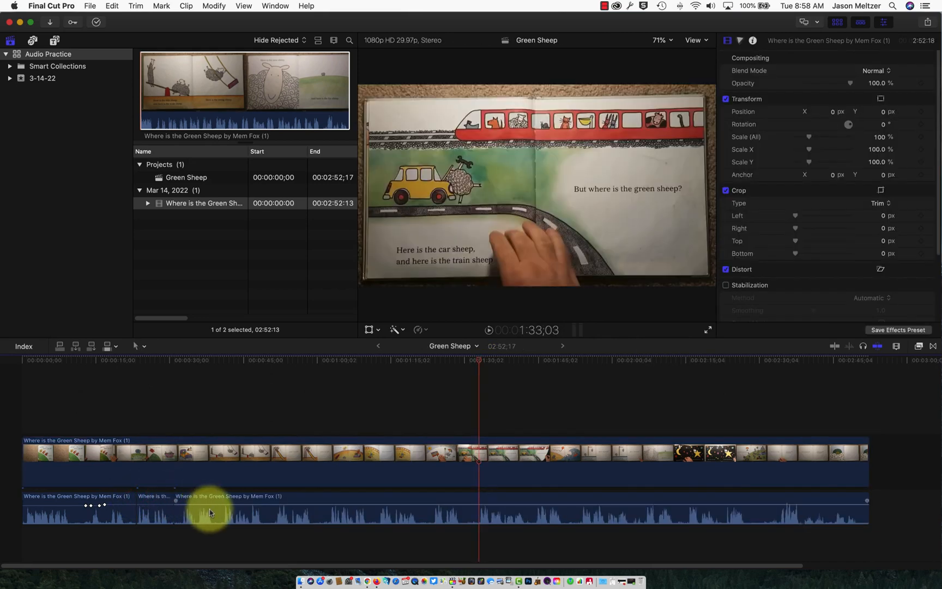
{"action": "left_click", "coordinate": [154, 497]}
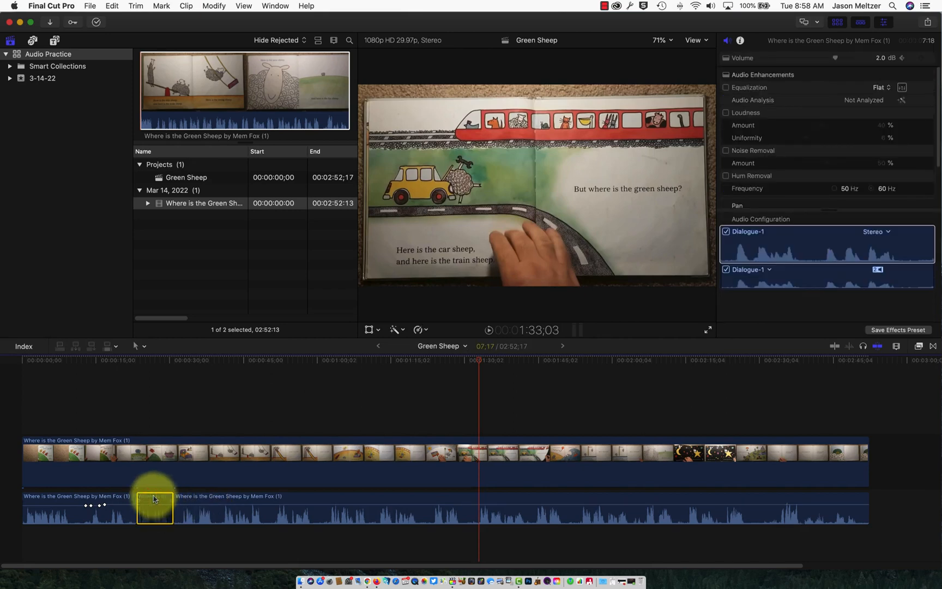
{"action": "left_click_drag", "start_coordinate": [154, 498], "coordinate": [158, 504]}
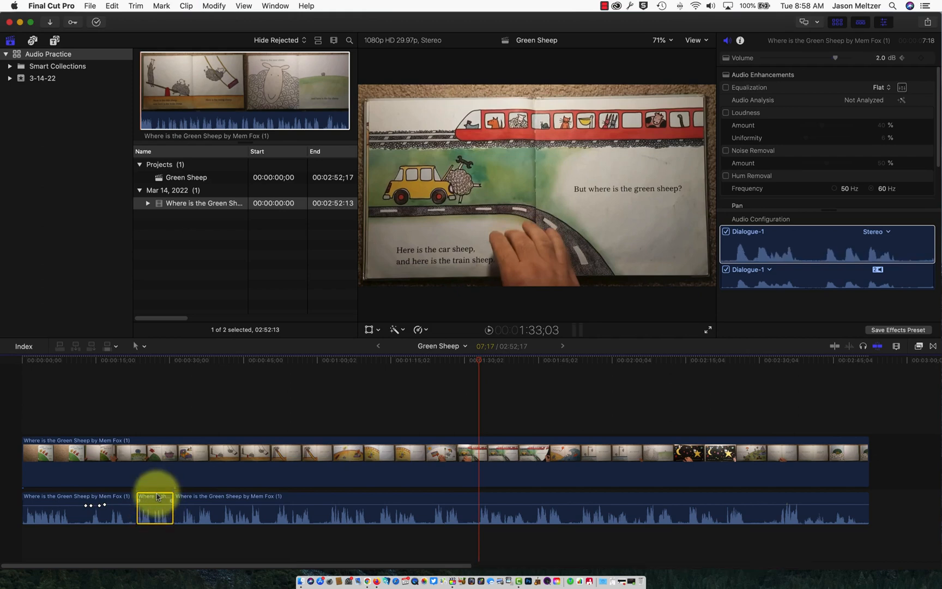
Blade the detached audio at four more points further along the timeline.
{"action": "left_click", "coordinate": [284, 501], "text": "alt"}
{"action": "left_click", "coordinate": [386, 501], "text": "alt"}
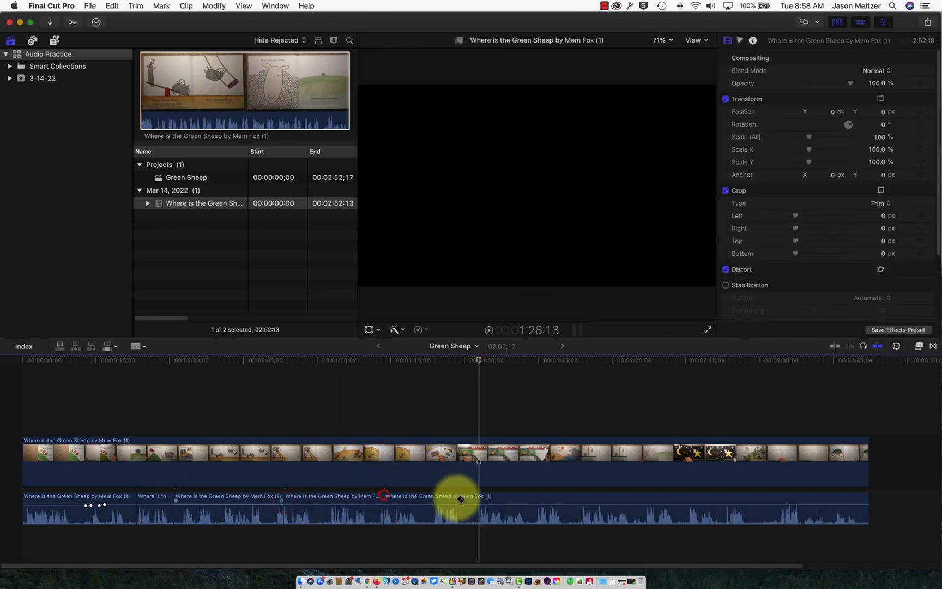
{"action": "left_click", "coordinate": [457, 500], "text": "alt"}
{"action": "left_click", "coordinate": [556, 500], "text": "alt"}
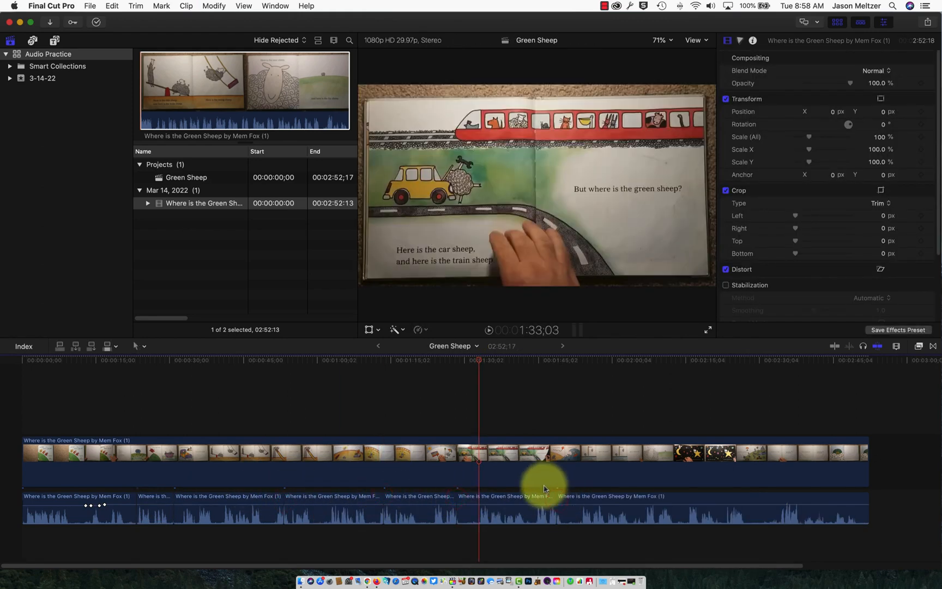
{"action": "left_click", "coordinate": [172, 370]}
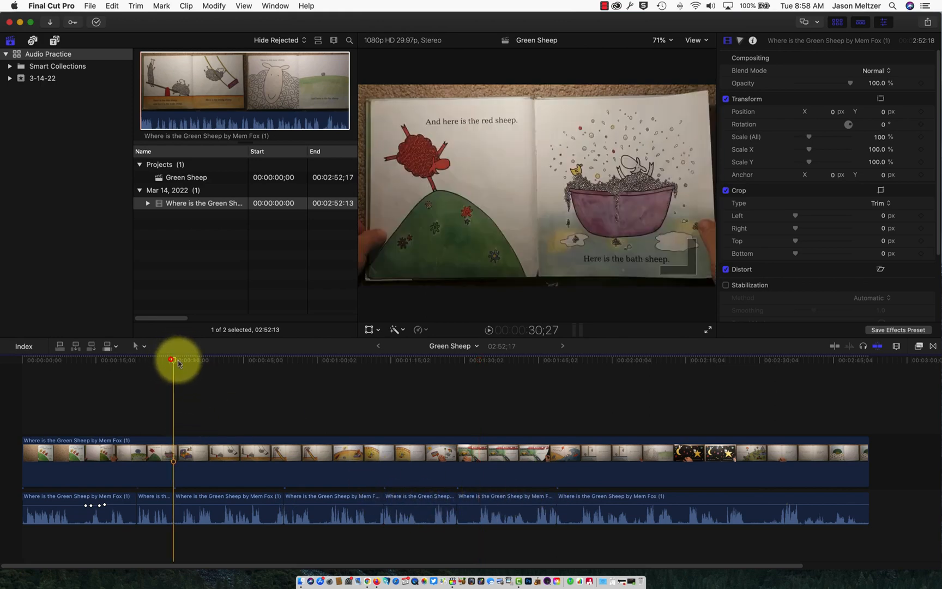
{"action": "mouse_move", "coordinate": [172, 361]}
{"action": "left_mouse_down"}
{"action": "mouse_move", "coordinate": [361, 361]}
{"action": "mouse_move", "coordinate": [167, 374]}
{"action": "left_mouse_up"}
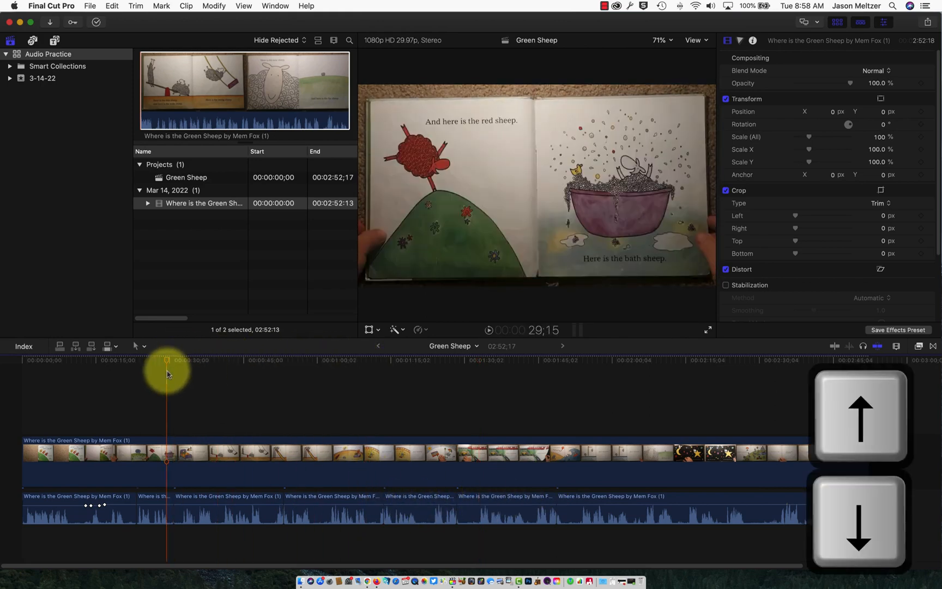
{"action": "key", "text": "Down"}
{"action": "key", "text": "Down"}
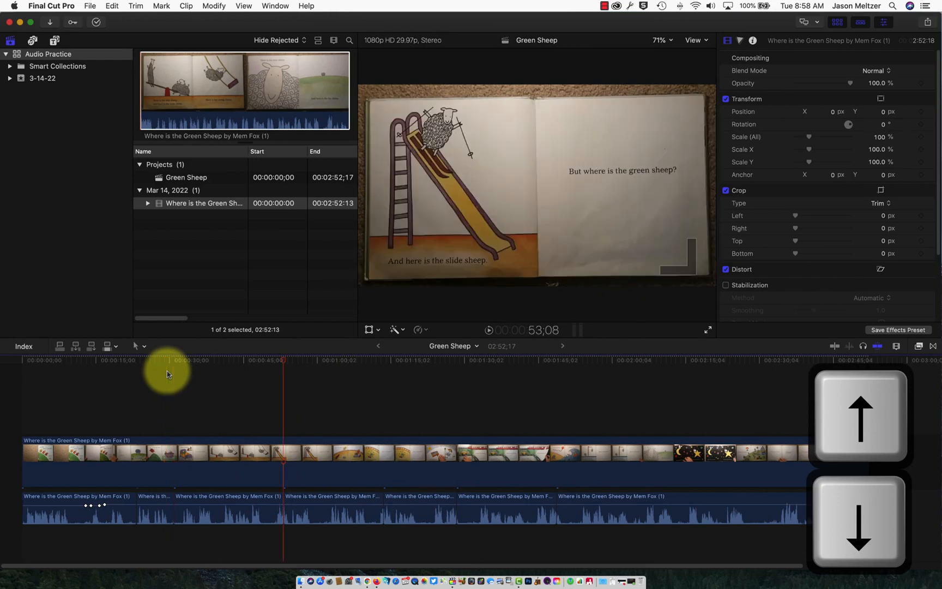
{"action": "key", "text": "Down"}
{"action": "key", "text": "Down"}
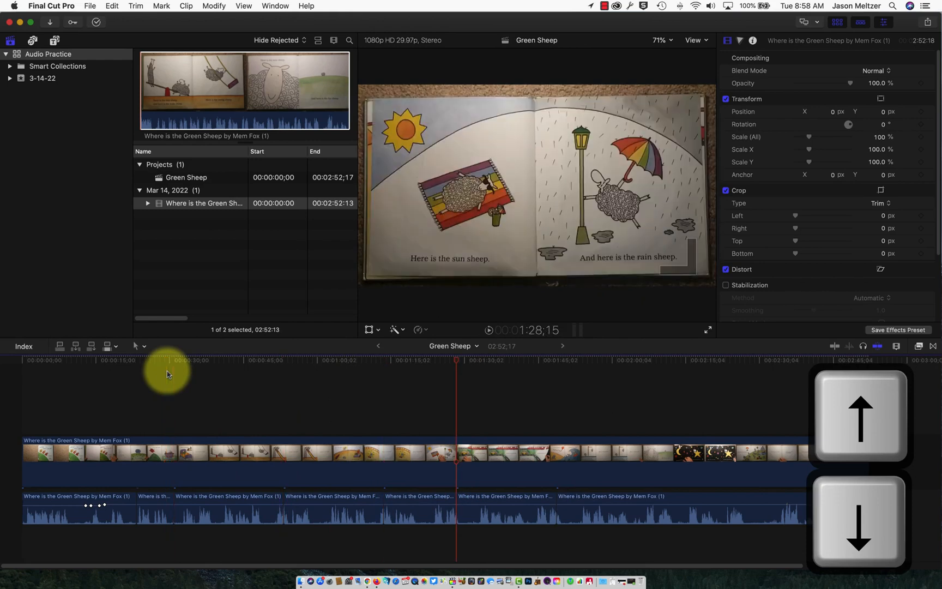
{"action": "key", "text": "Up"}
{"action": "key", "text": "Up"}
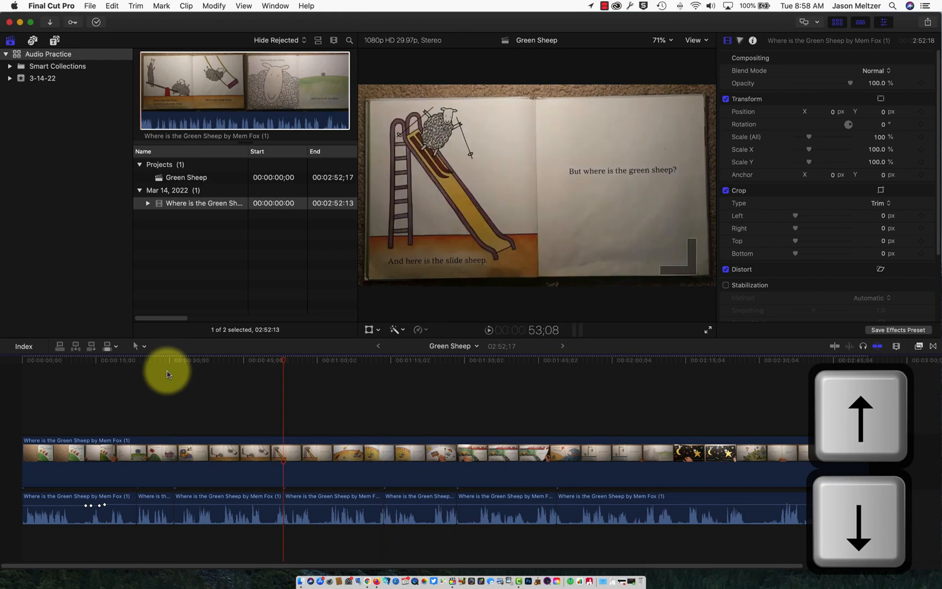
{"action": "key", "text": "Up"}
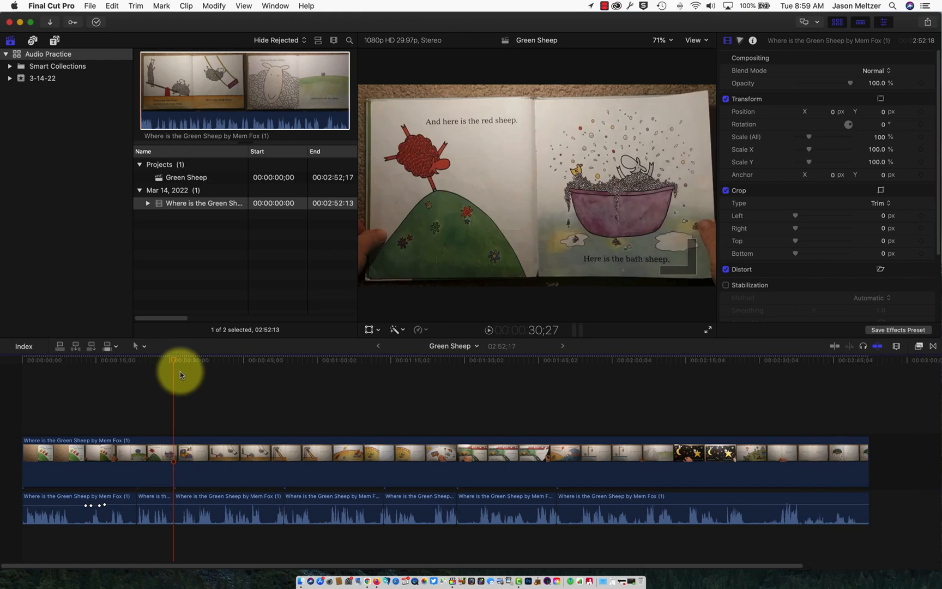
{"action": "key", "text": "space"}
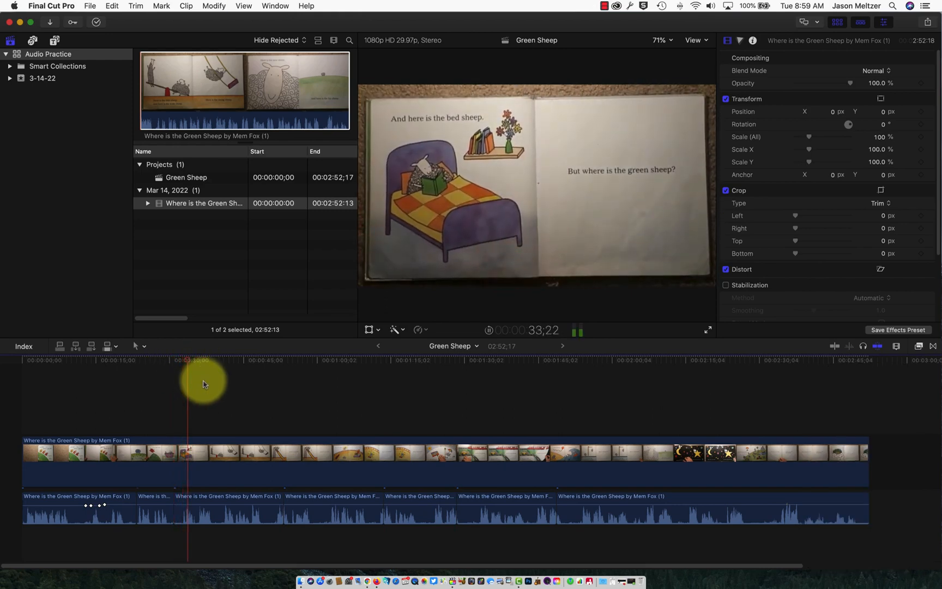
{"action": "key", "text": "space"}
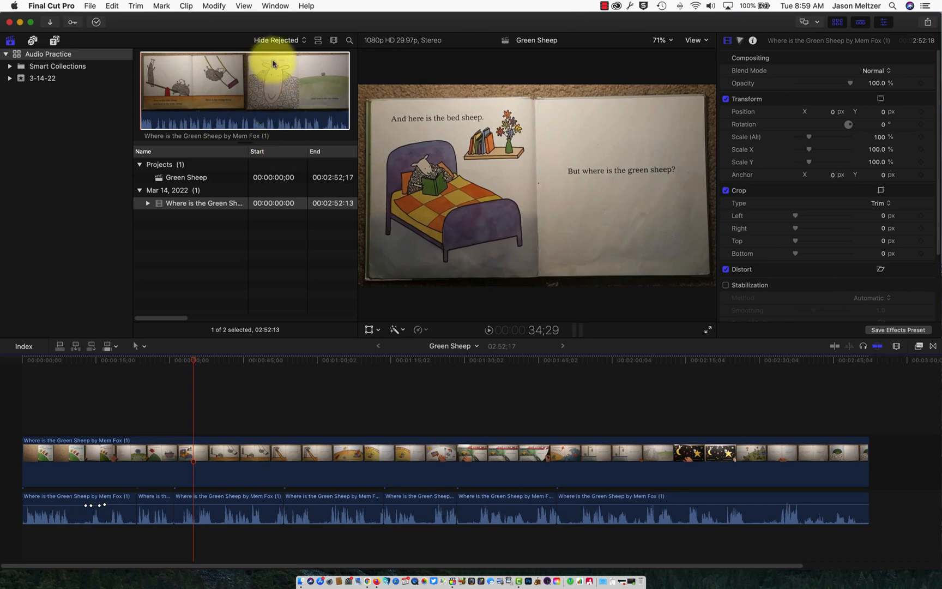
{"action": "left_click", "coordinate": [268, 5]}
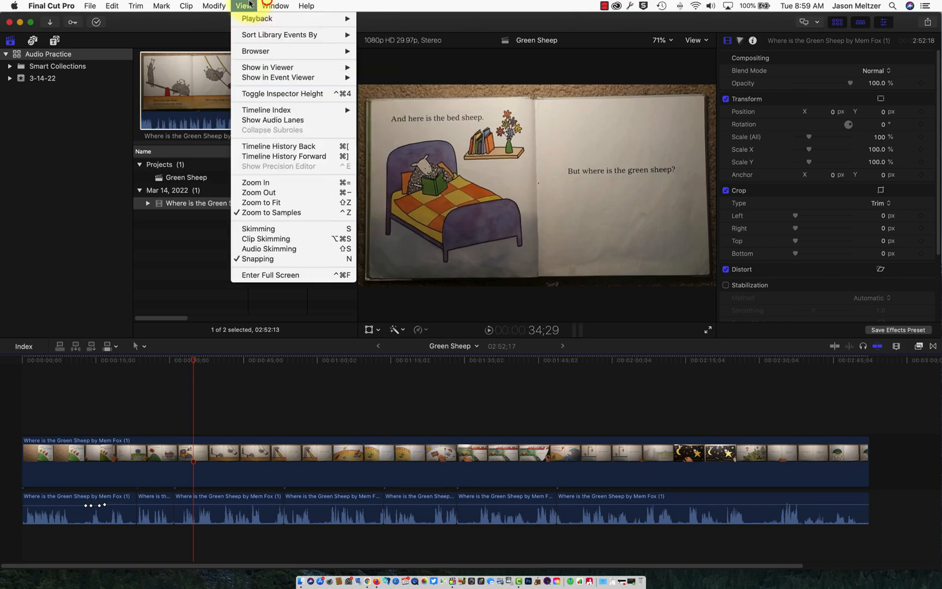
{"action": "mouse_move", "coordinate": [258, 22]}
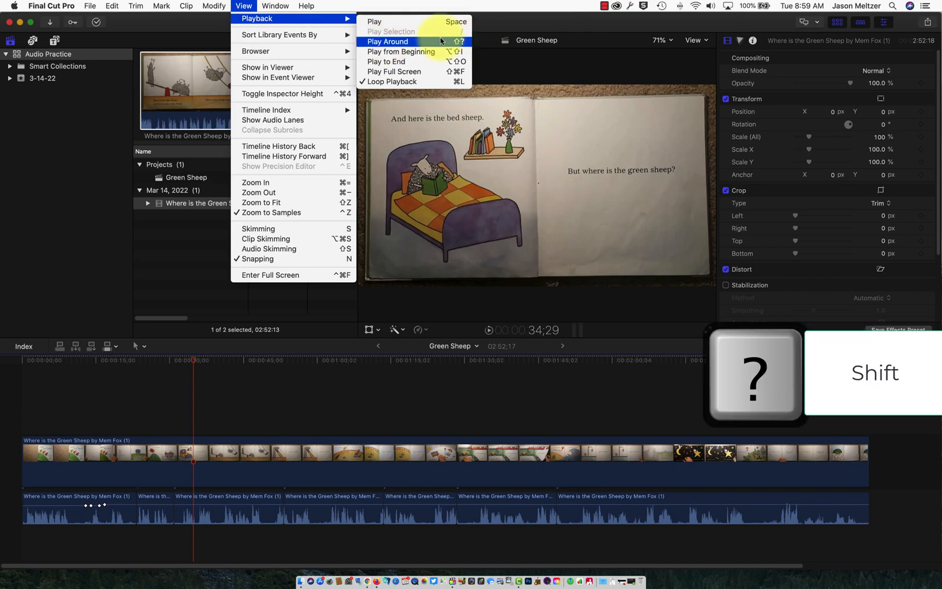
{"action": "left_click", "coordinate": [446, 2]}
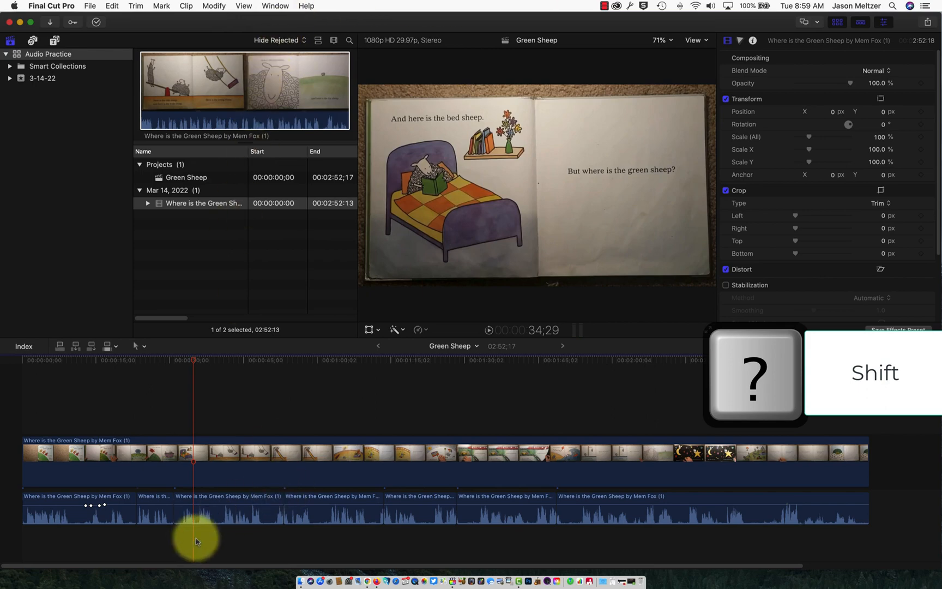
{"action": "key", "text": "shift+slash"}
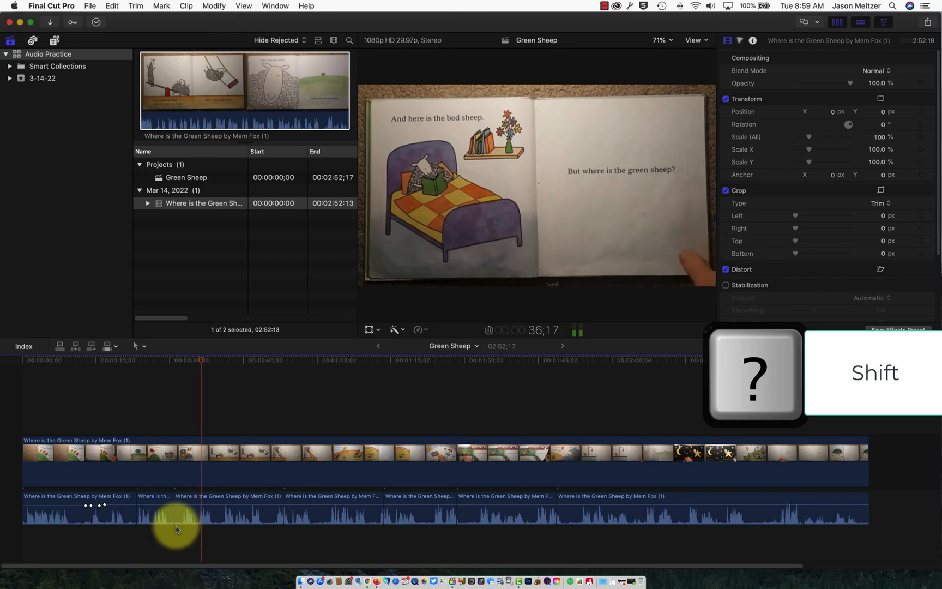
{"action": "key", "text": "shift+slash"}
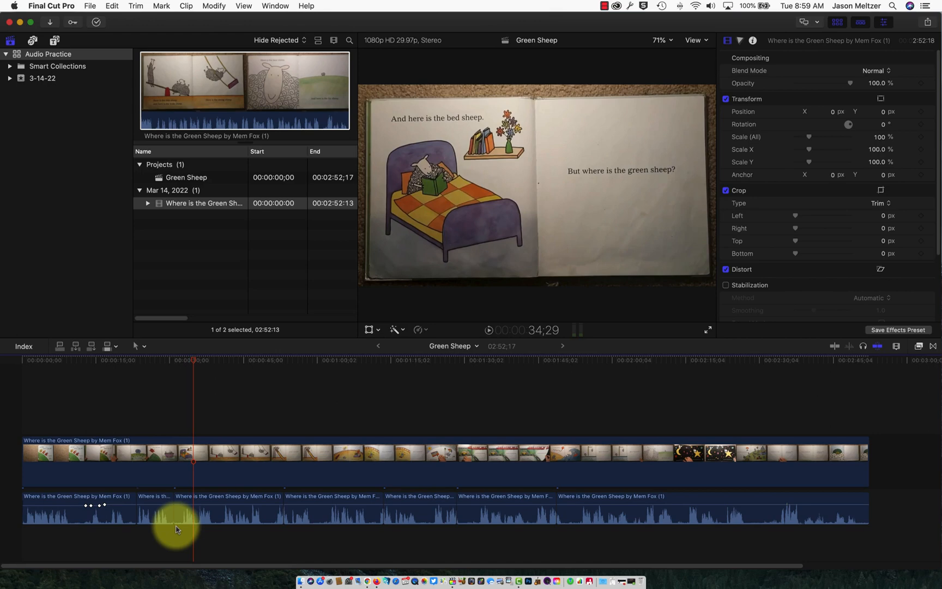
{"action": "mouse_move", "coordinate": [242, 505]}
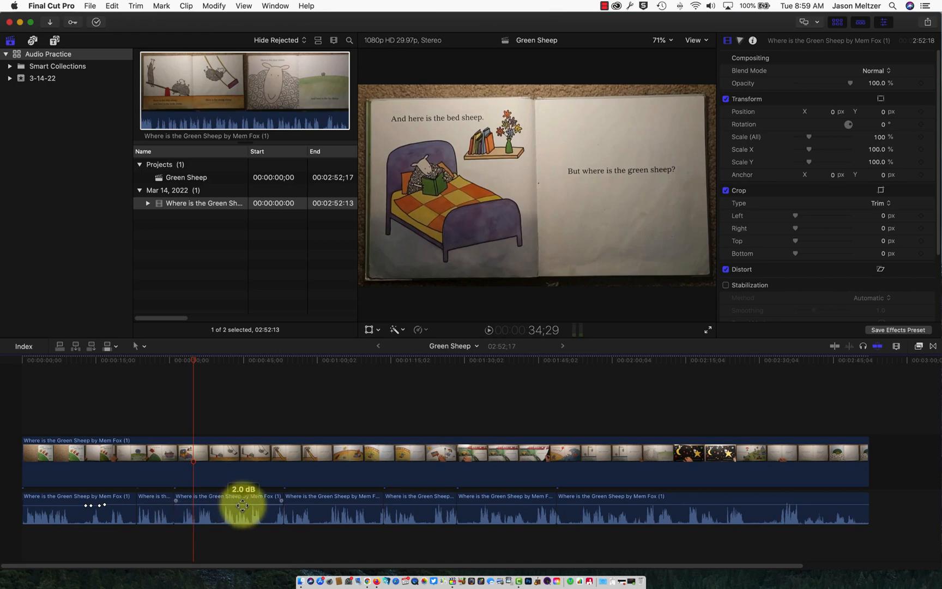